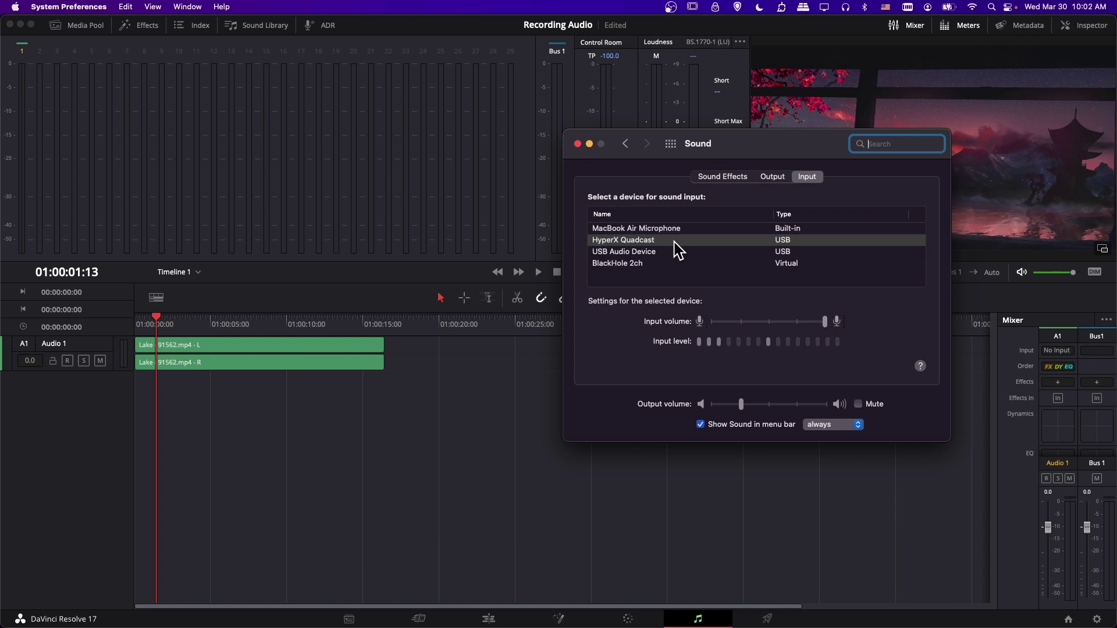
Step: In Preferences, set audio input to HyperX Quadcast and output to USB Audio Device, then save
click(578, 143)
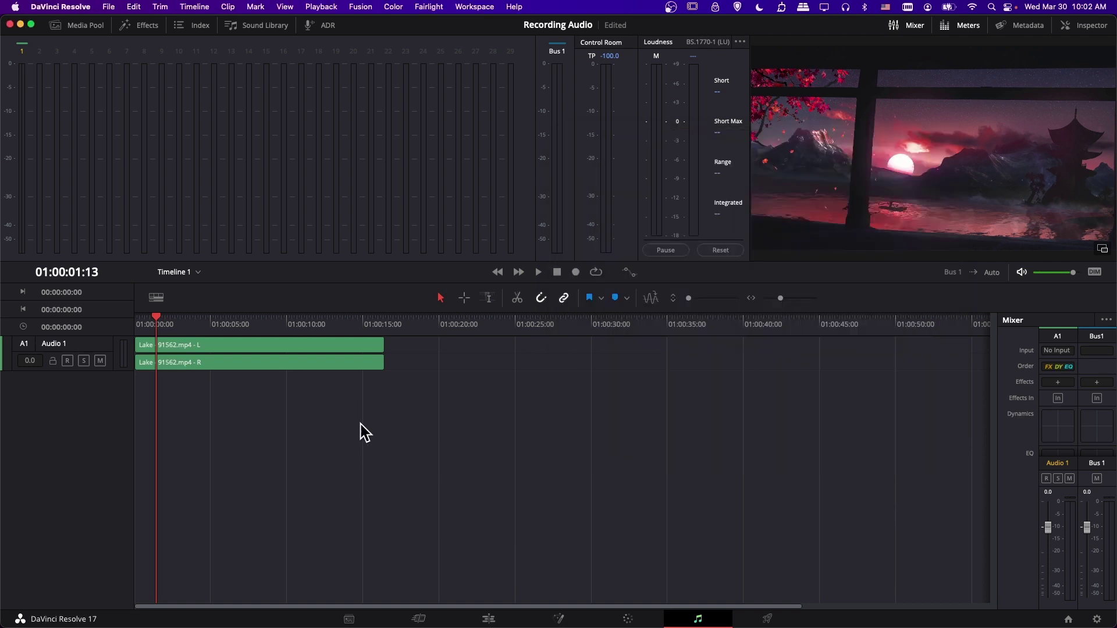
click(61, 7)
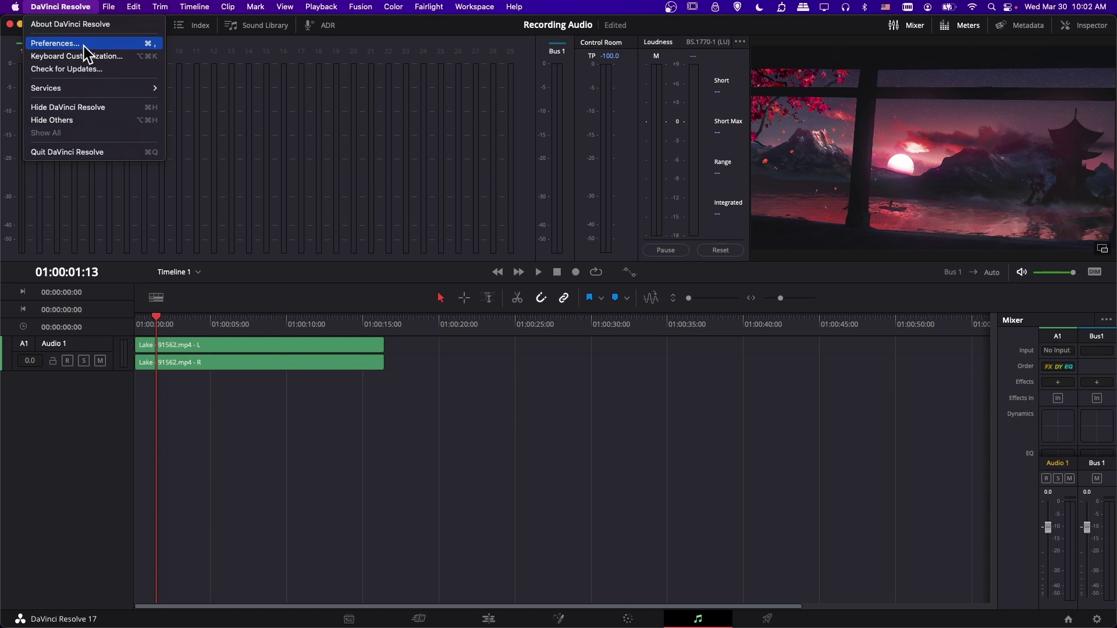
click(84, 46)
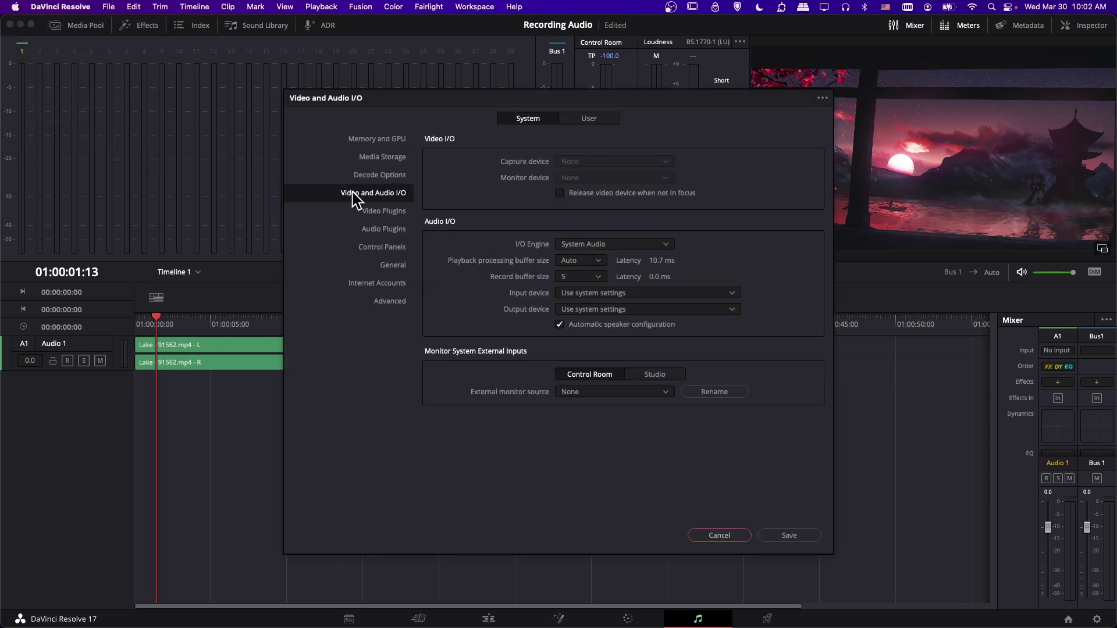
click(583, 292)
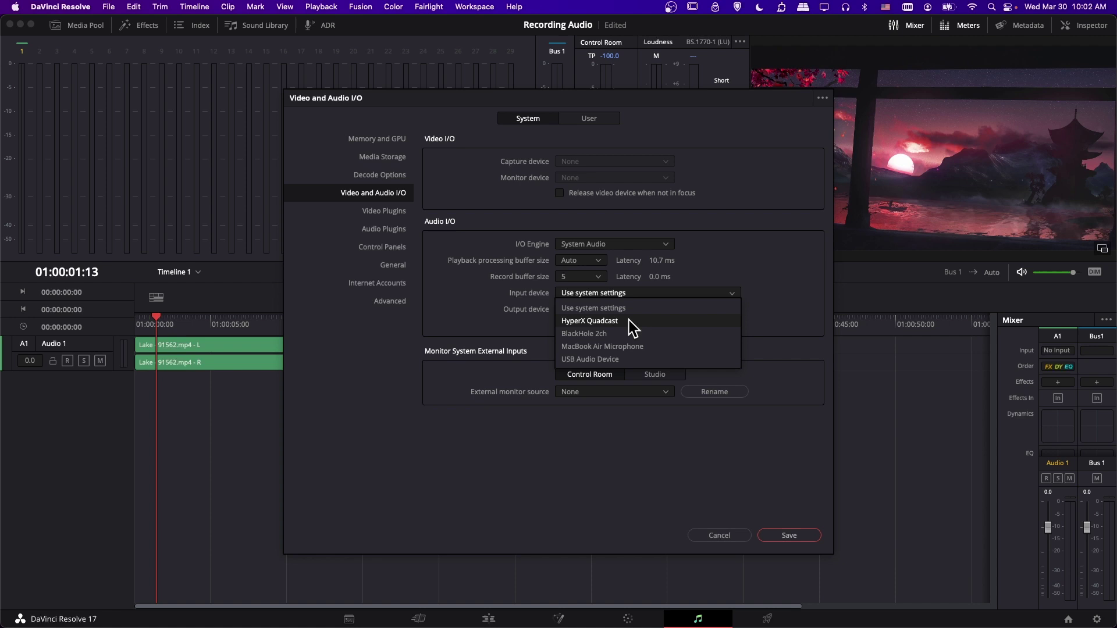
click(629, 320)
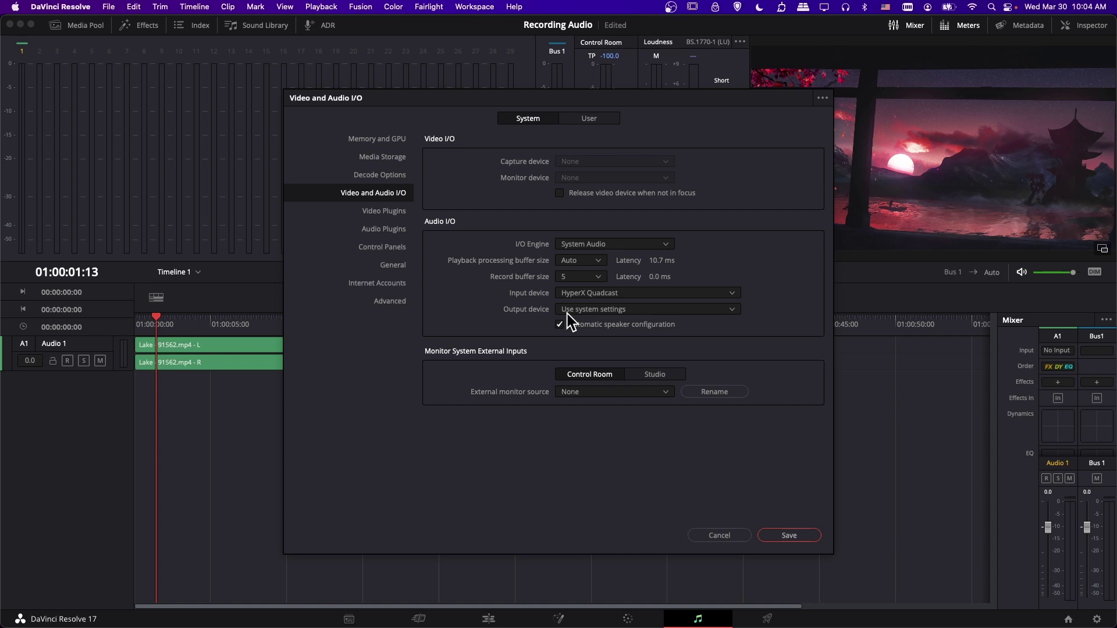
click(632, 310)
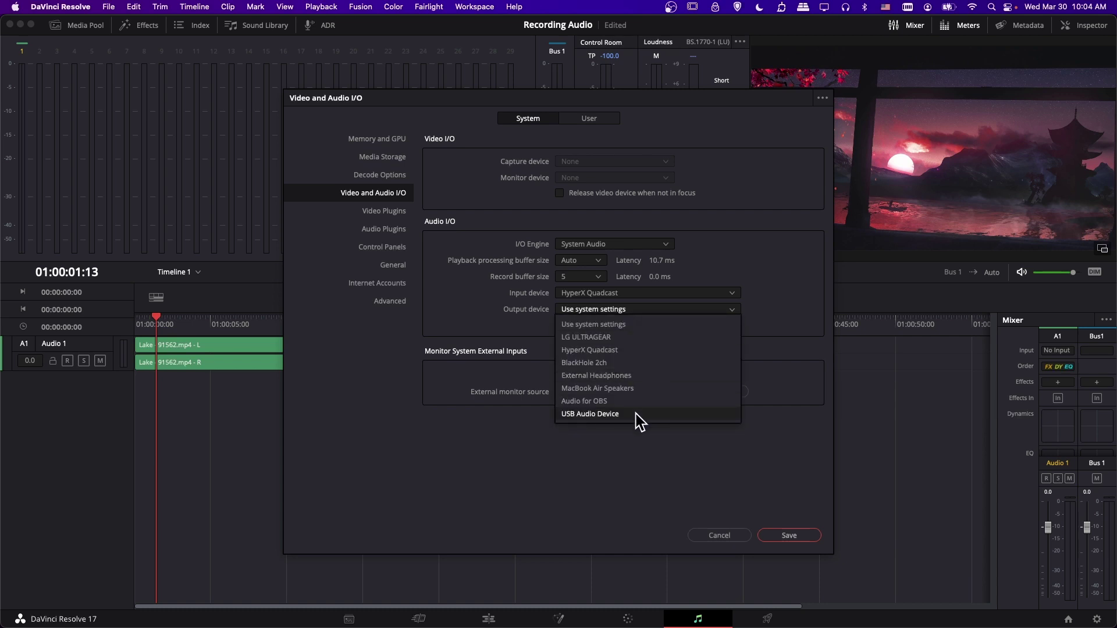
click(636, 414)
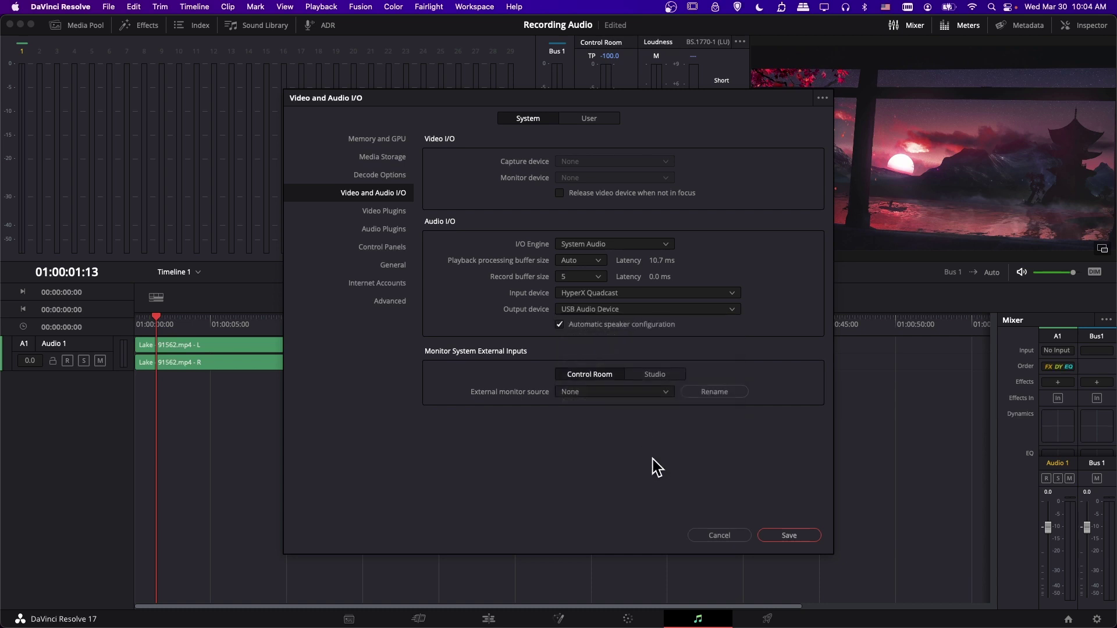
click(786, 539)
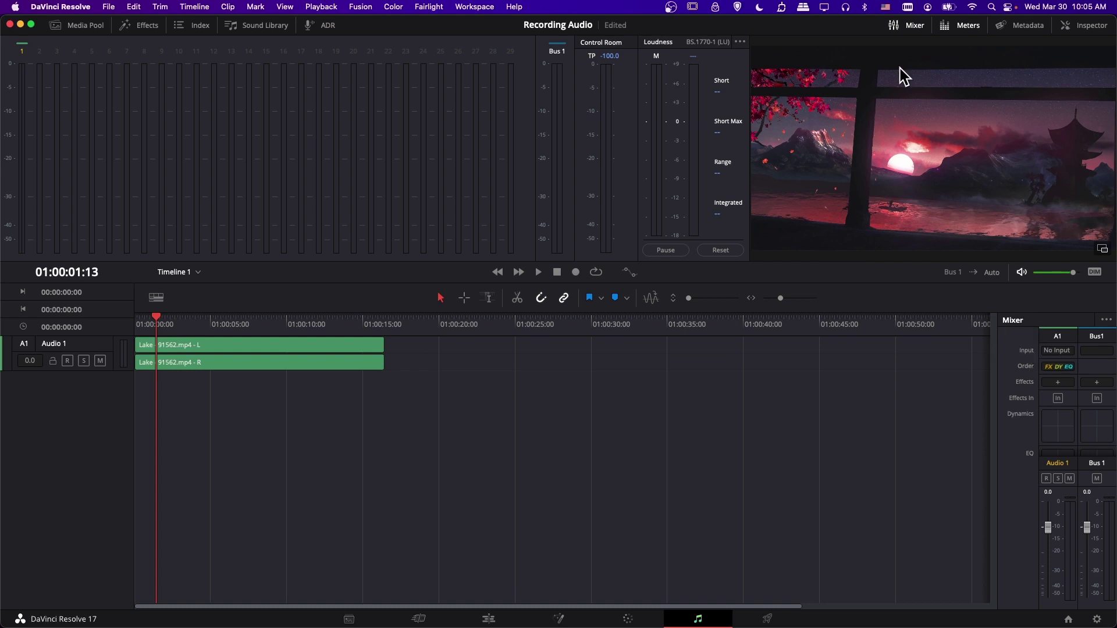
click(913, 28)
Step: Add a stereo audio track below Audio 1 and name it 'Recording Audio'
right_click(50, 400)
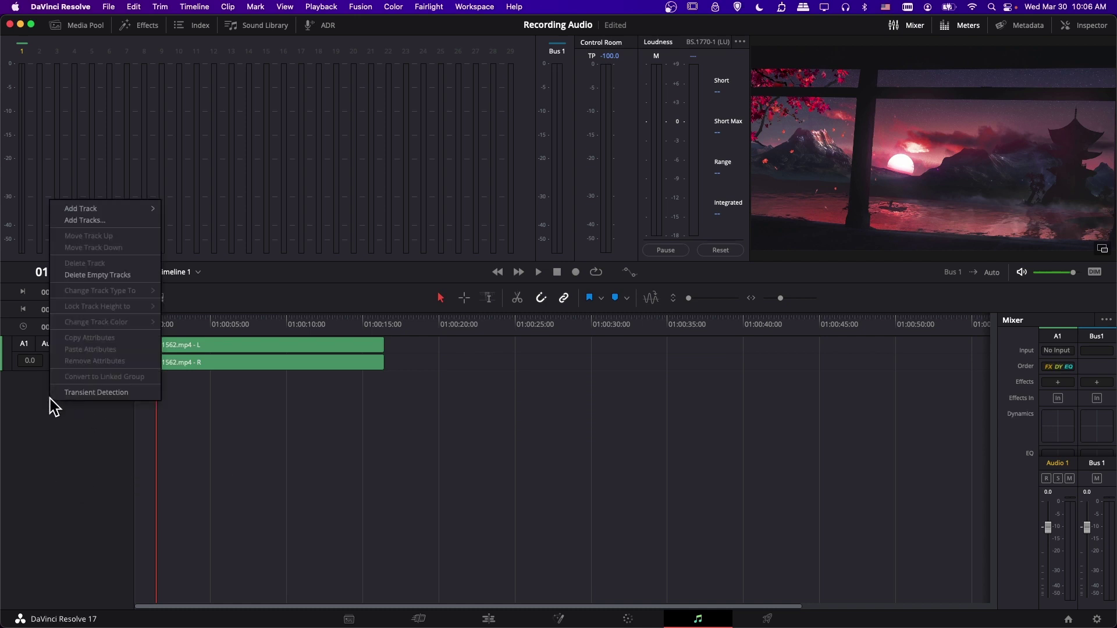
mouse_move(81, 209)
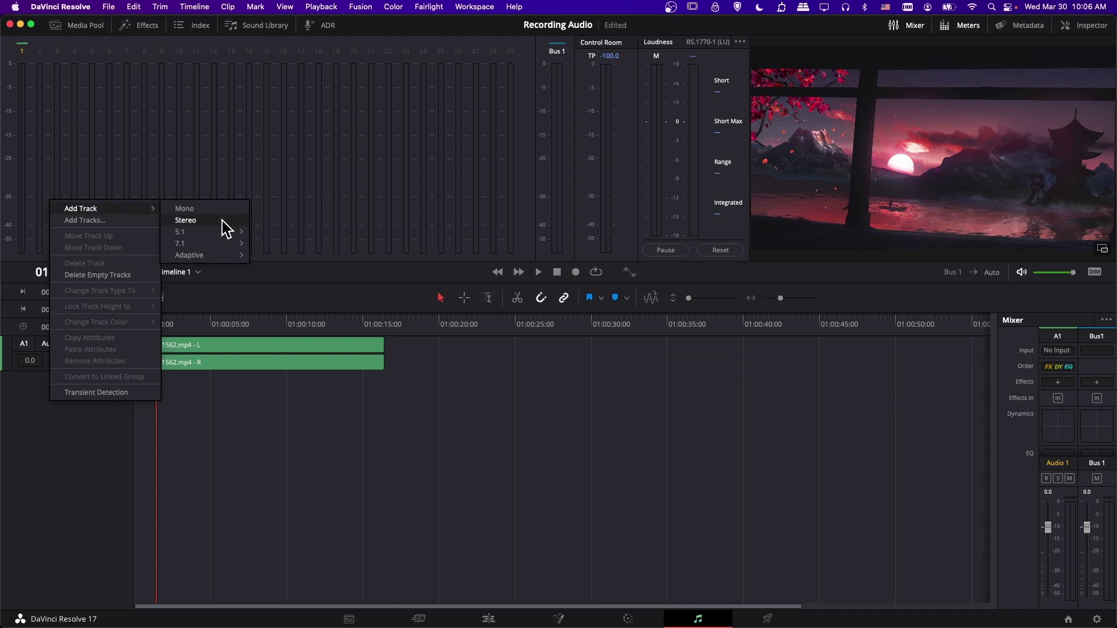
click(186, 220)
double_click(66, 379)
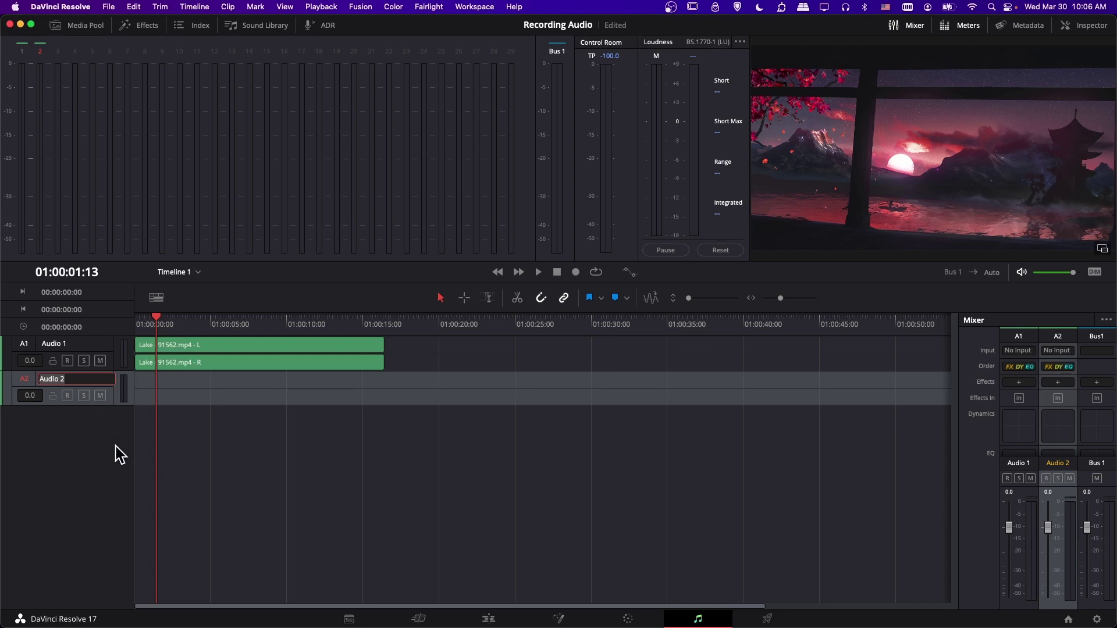
text(Recording Audio)
key(Return)
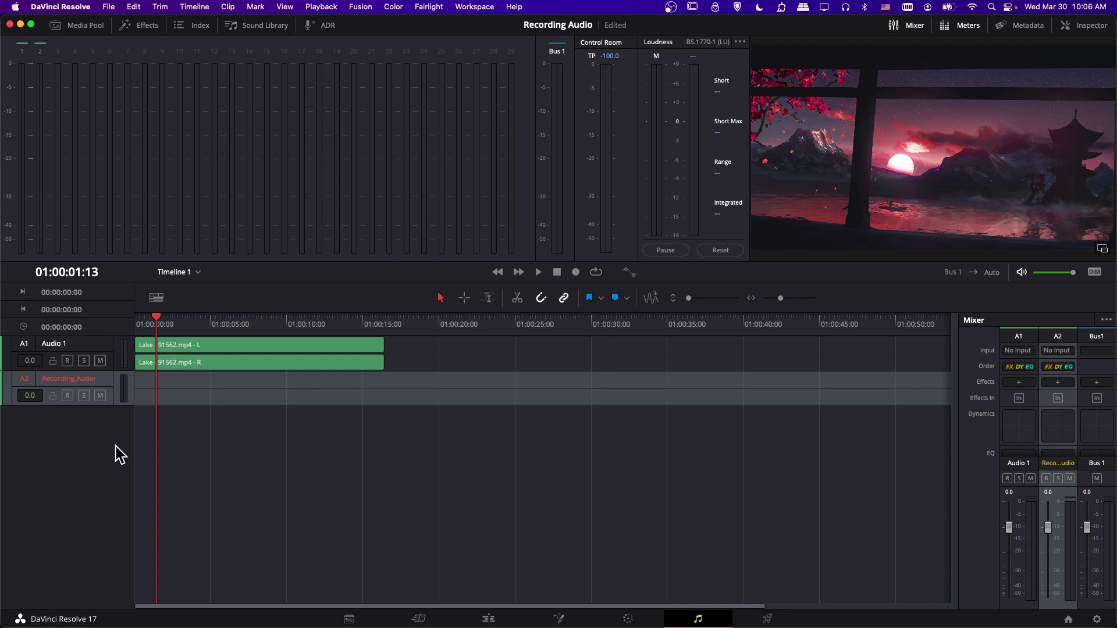
click(116, 446)
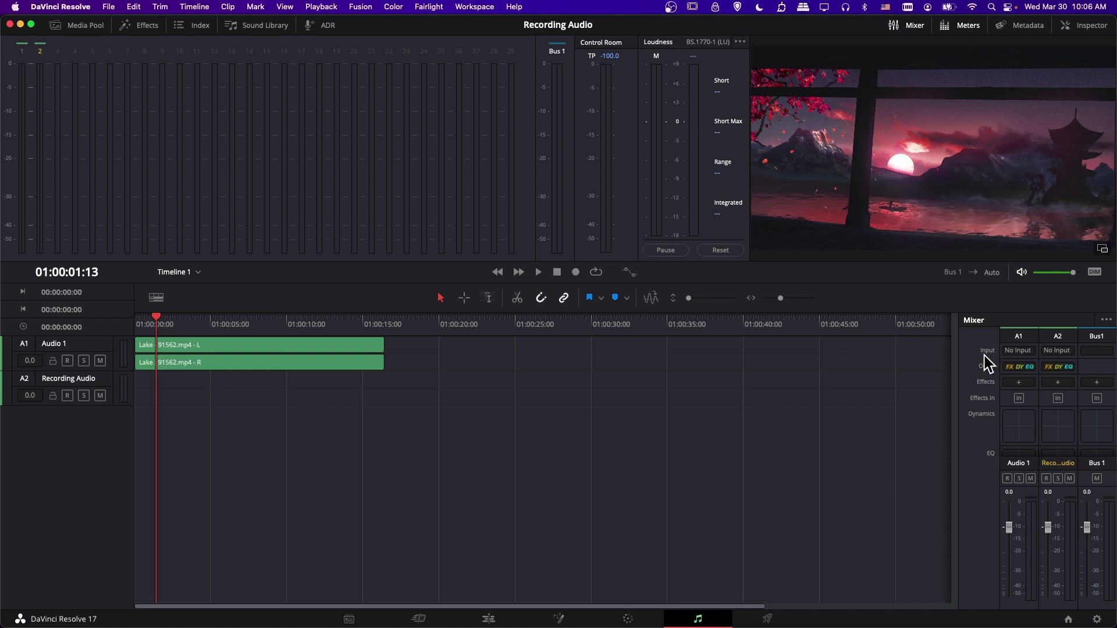
Step: Patch both HyperX Quadcast channels to the Recording Audio L and R inputs from track A2
click(1060, 352)
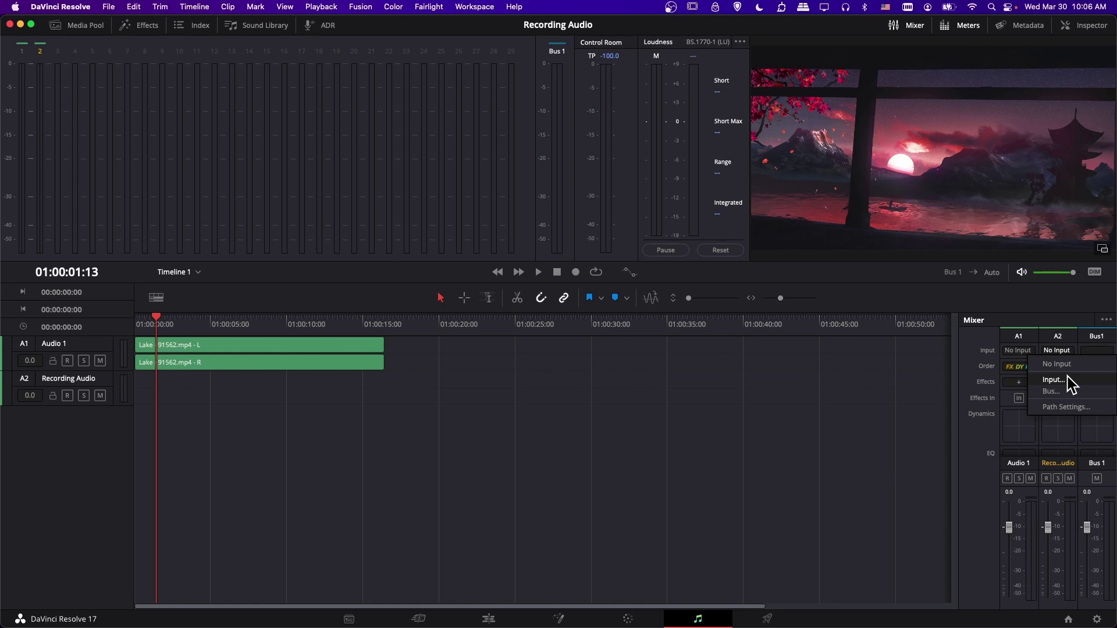
click(1056, 379)
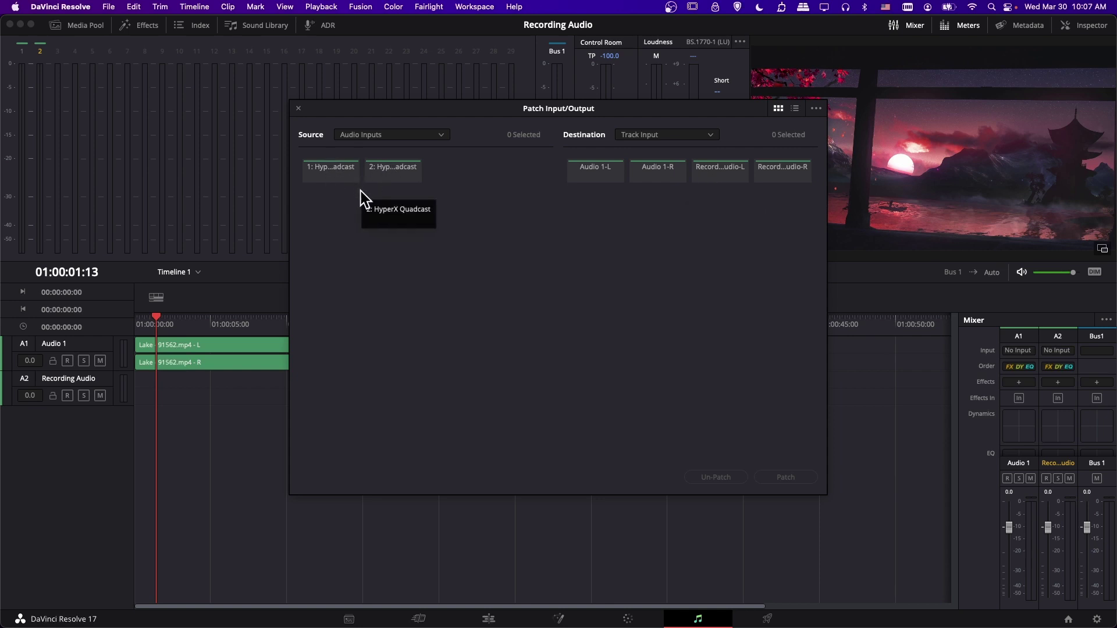
click(393, 167)
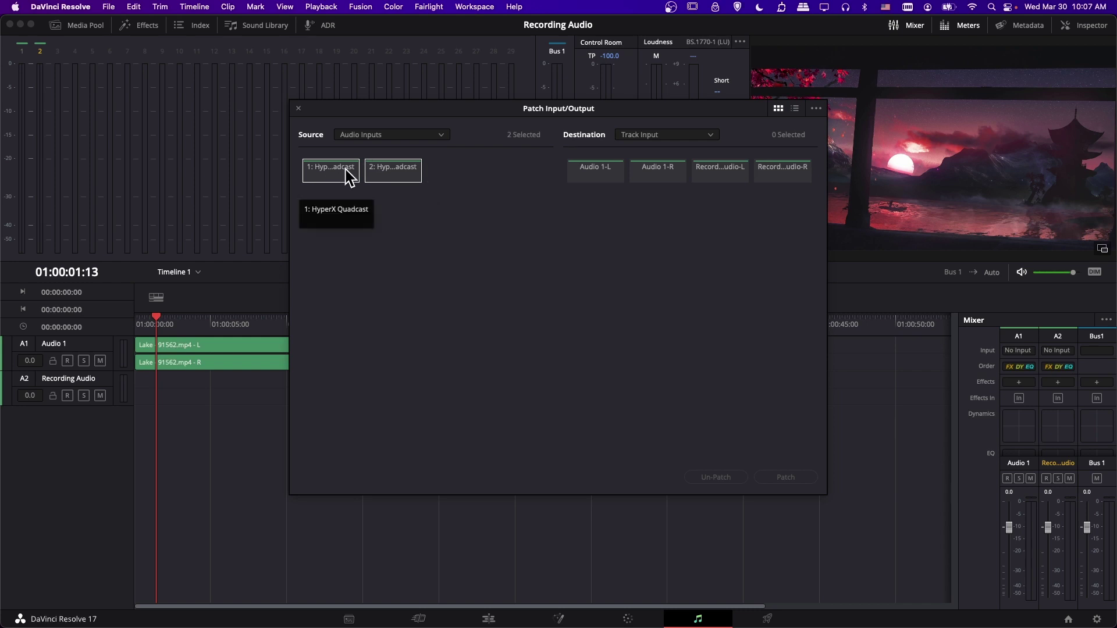
super+click(345, 169)
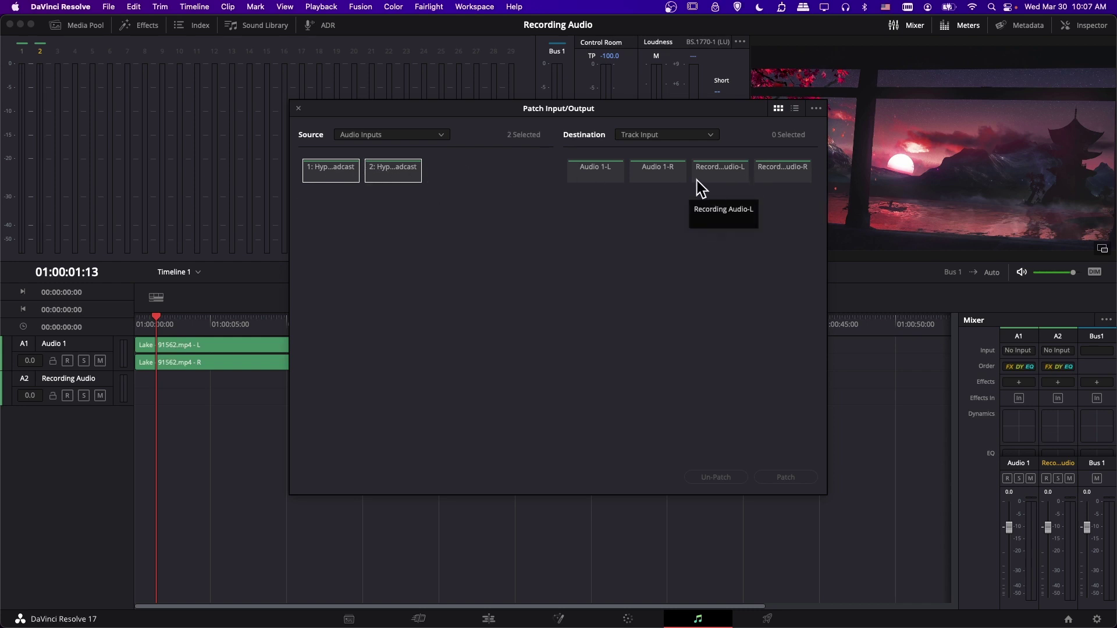
click(730, 176)
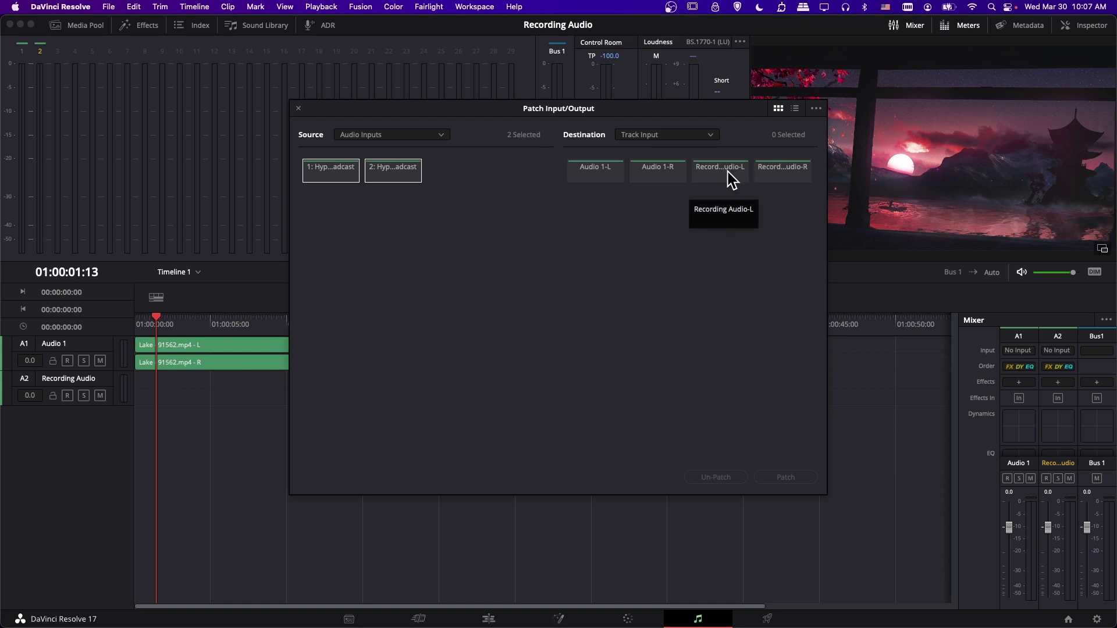
super+click(775, 172)
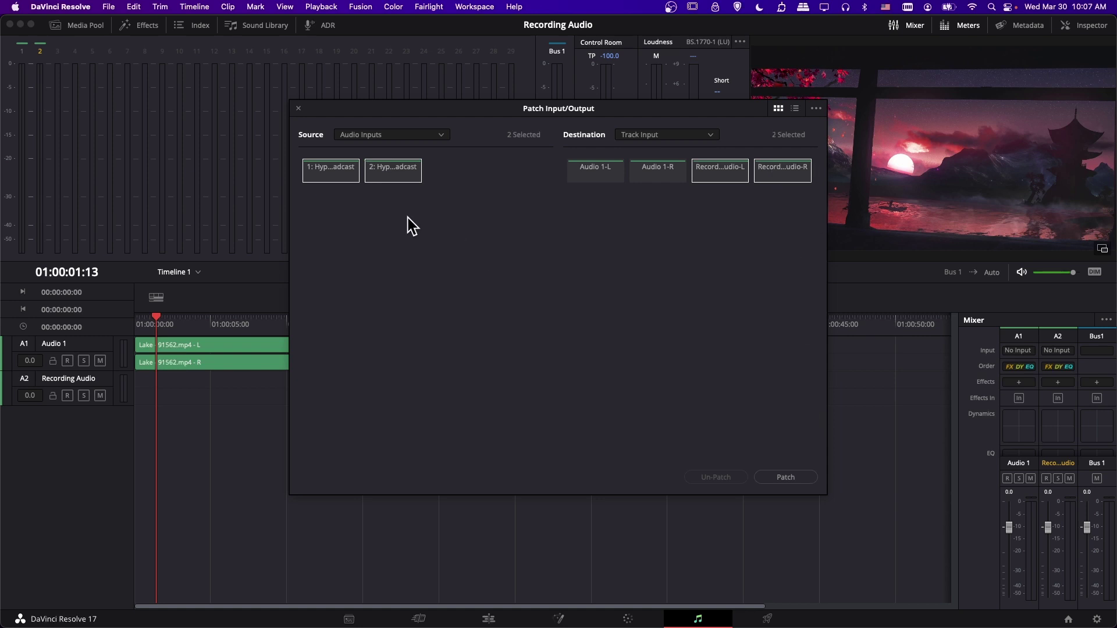
click(786, 477)
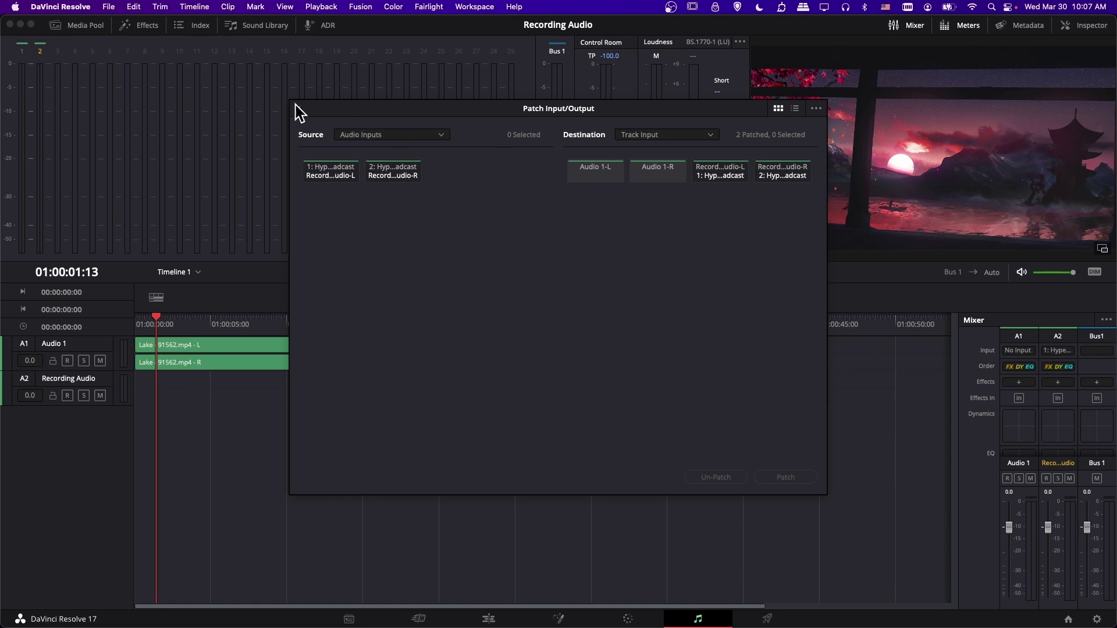
drag(297, 105, 298, 109)
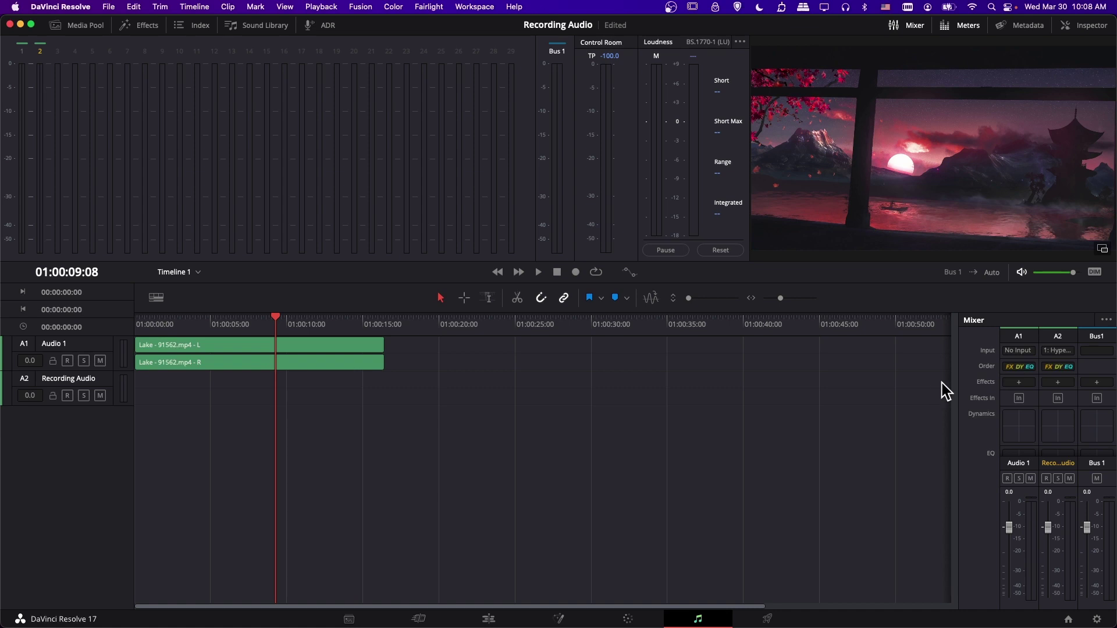
Step: Mute monitoring, arm the Recording Audio track, and move the playhead to 01:00:05:00
click(1021, 272)
click(1043, 481)
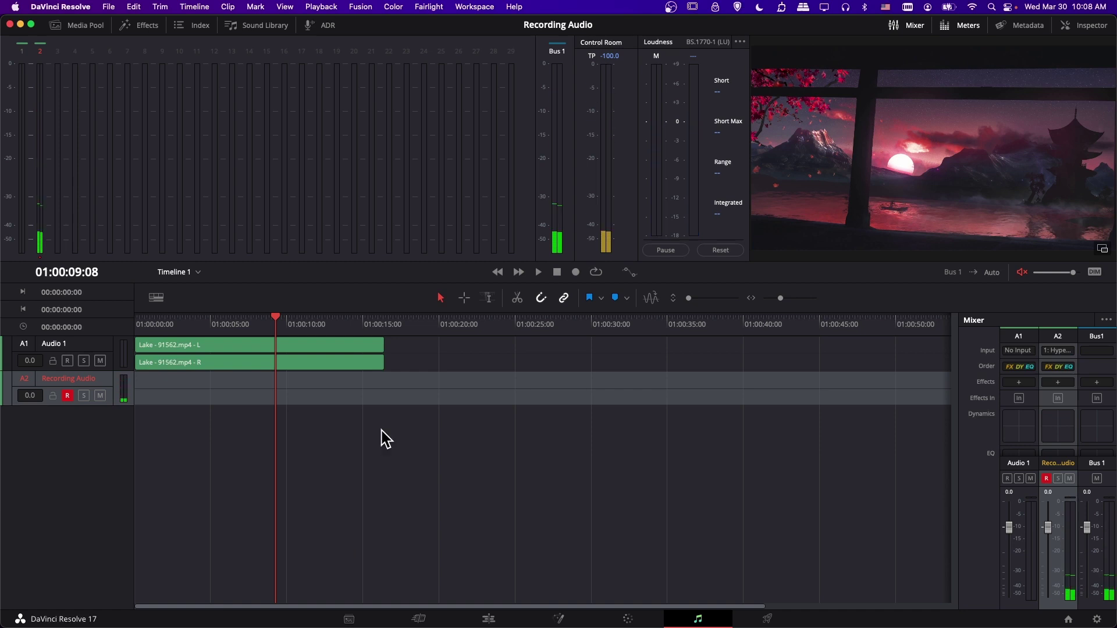
click(277, 317)
drag(275, 317, 210, 327)
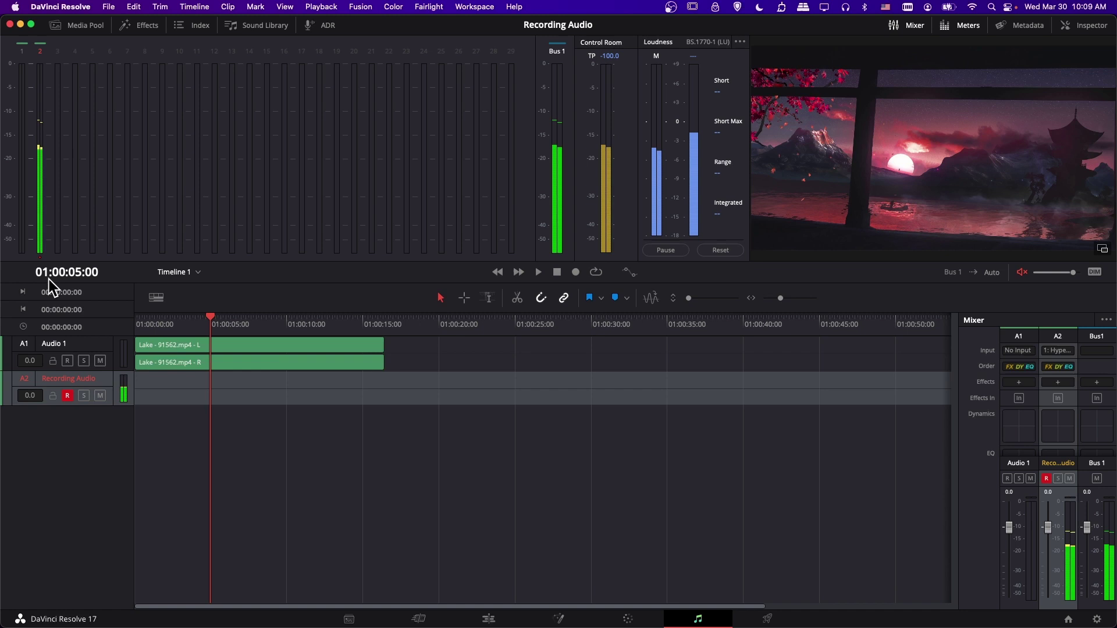
Step: Record a short take at five seconds on Recording Audio and make the track taller
click(578, 273)
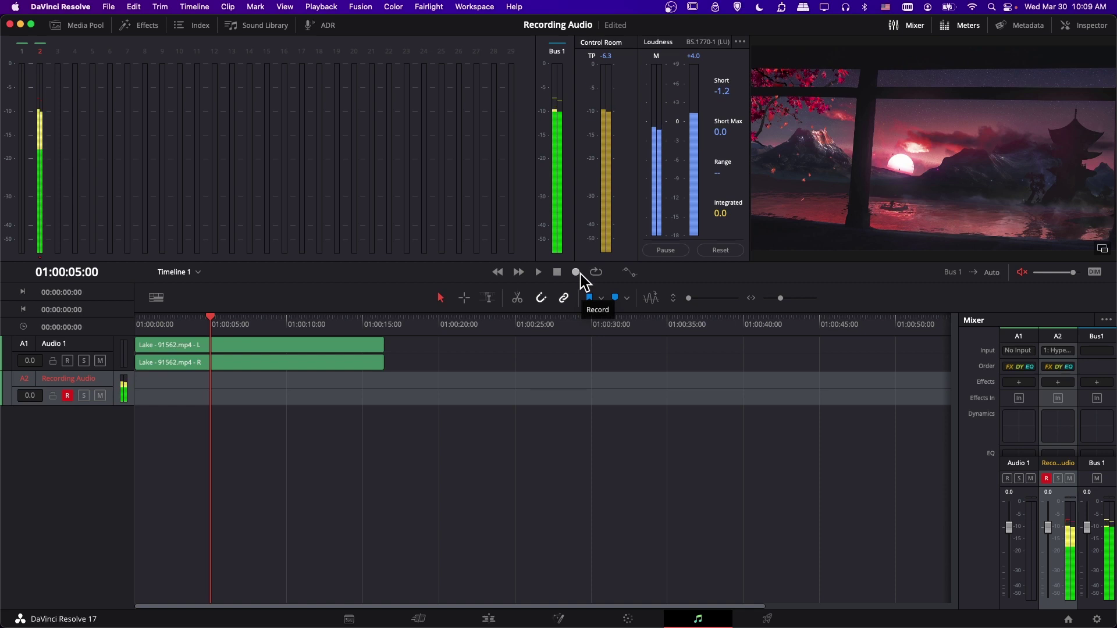
click(577, 273)
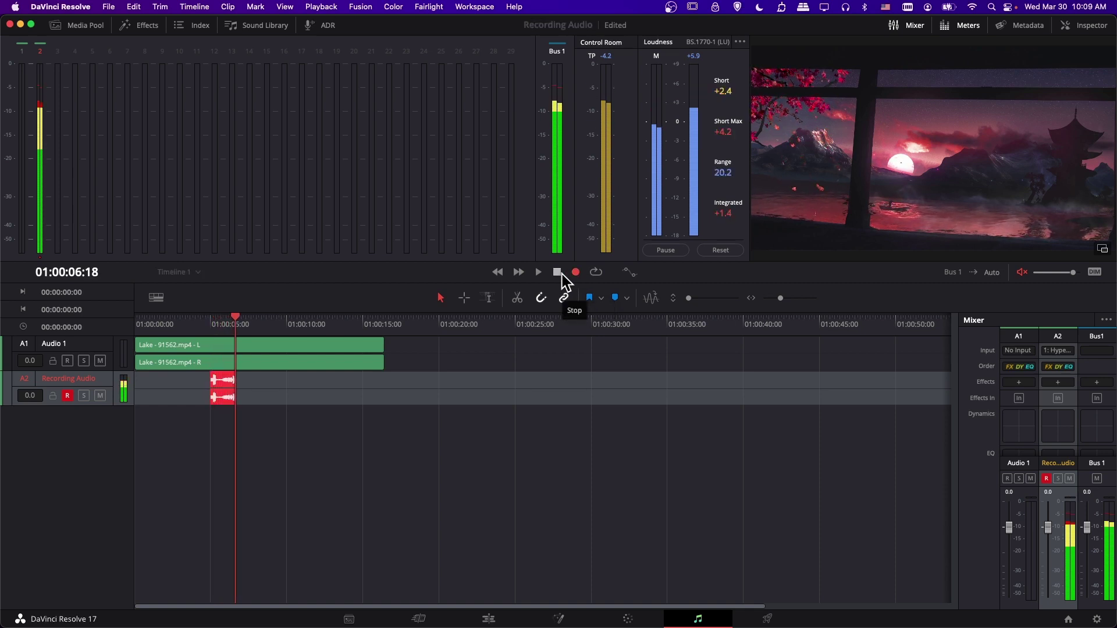
click(559, 272)
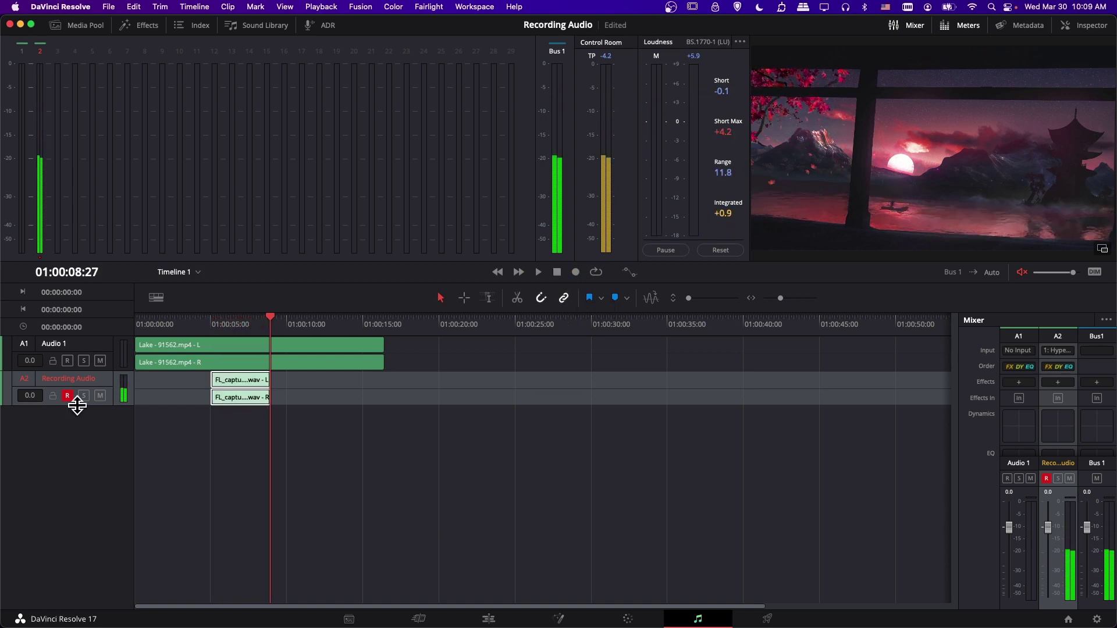
drag(77, 407, 79, 466)
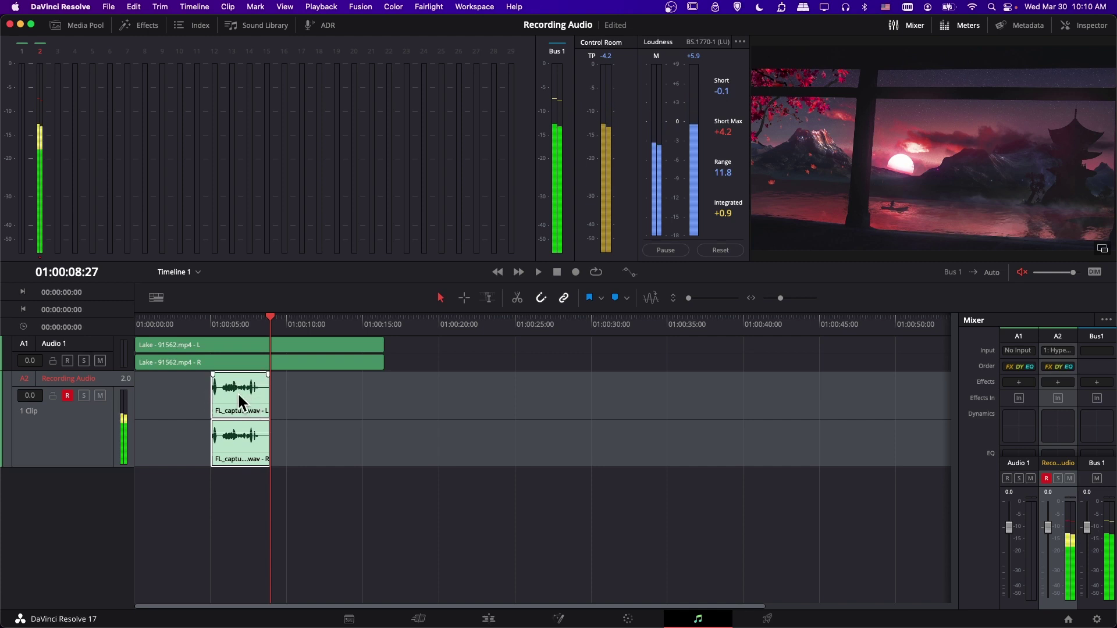
Step: Play back the recorded take and park the playhead just past five seconds
key(Up)
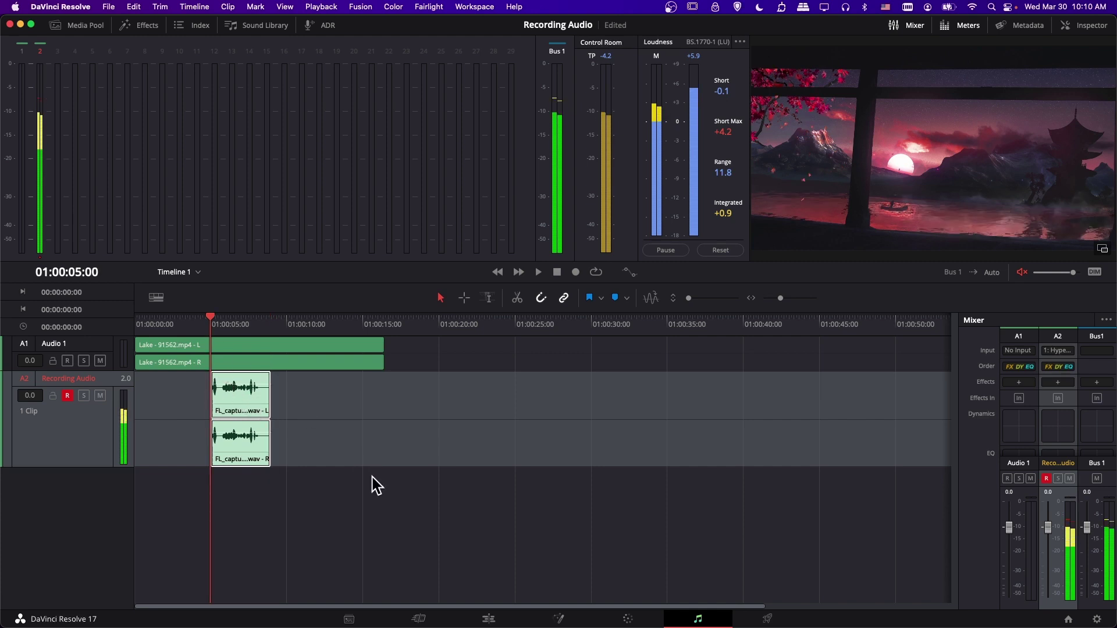
key(space)
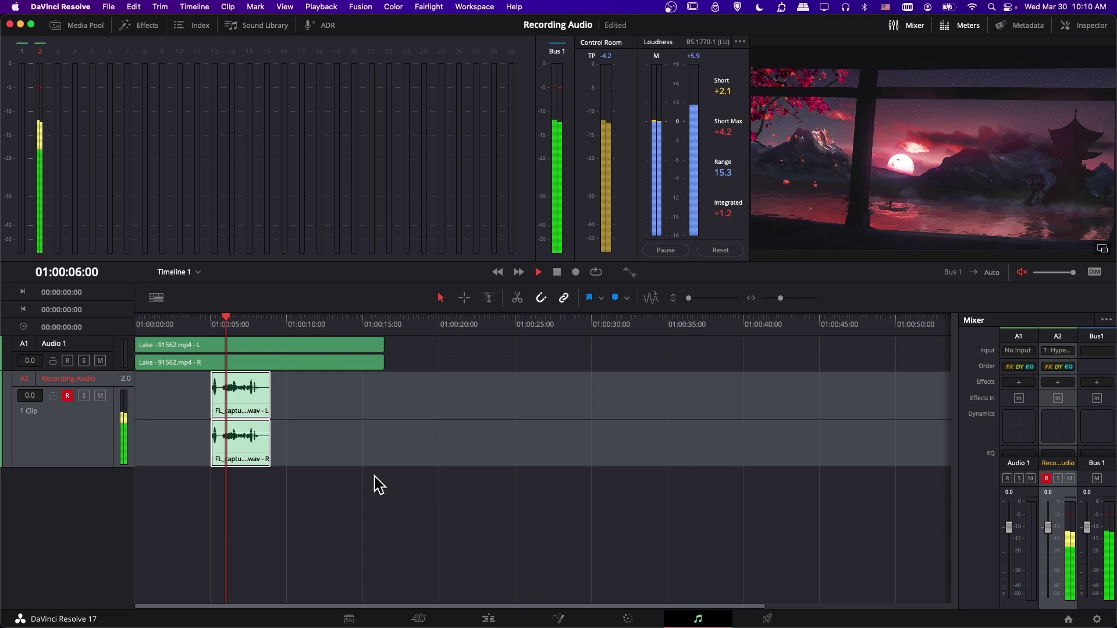
click(540, 297)
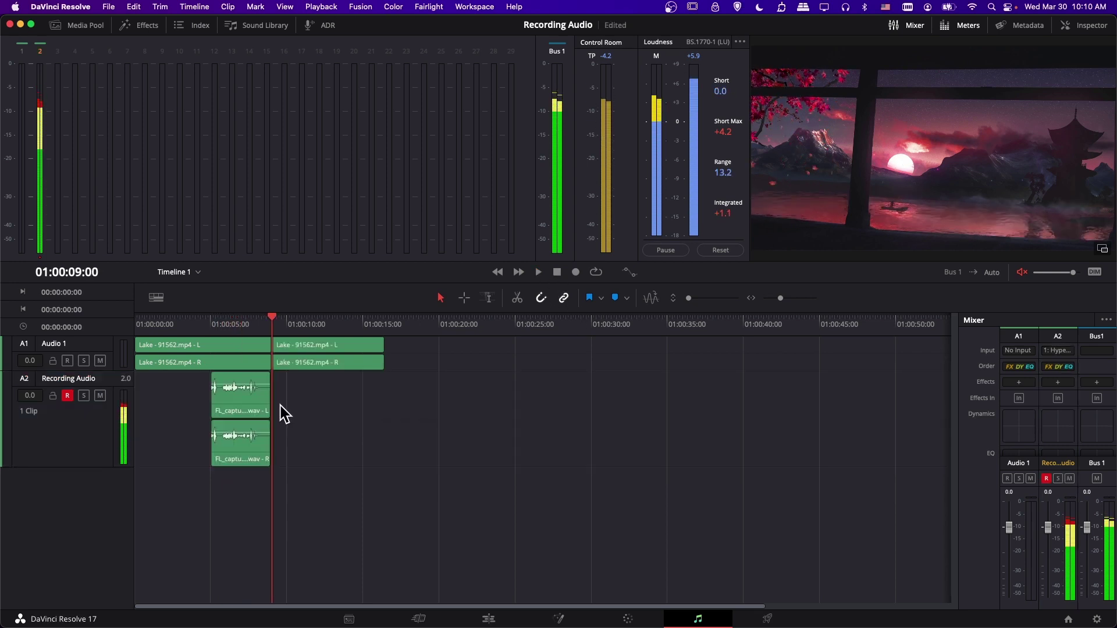
click(223, 323)
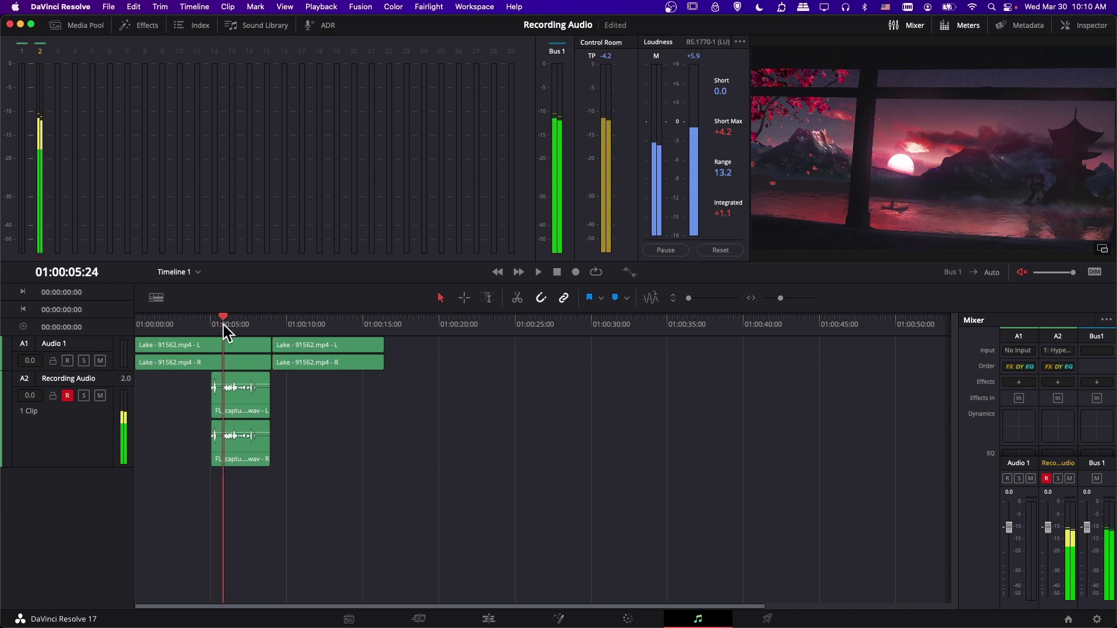
drag(224, 324, 220, 325)
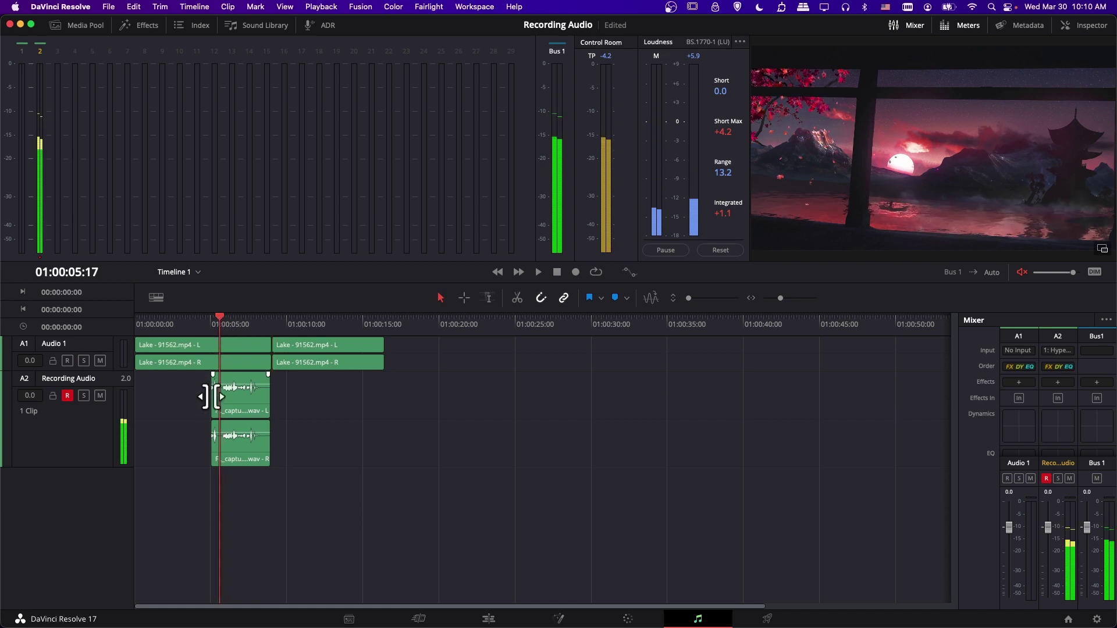
click(518, 300)
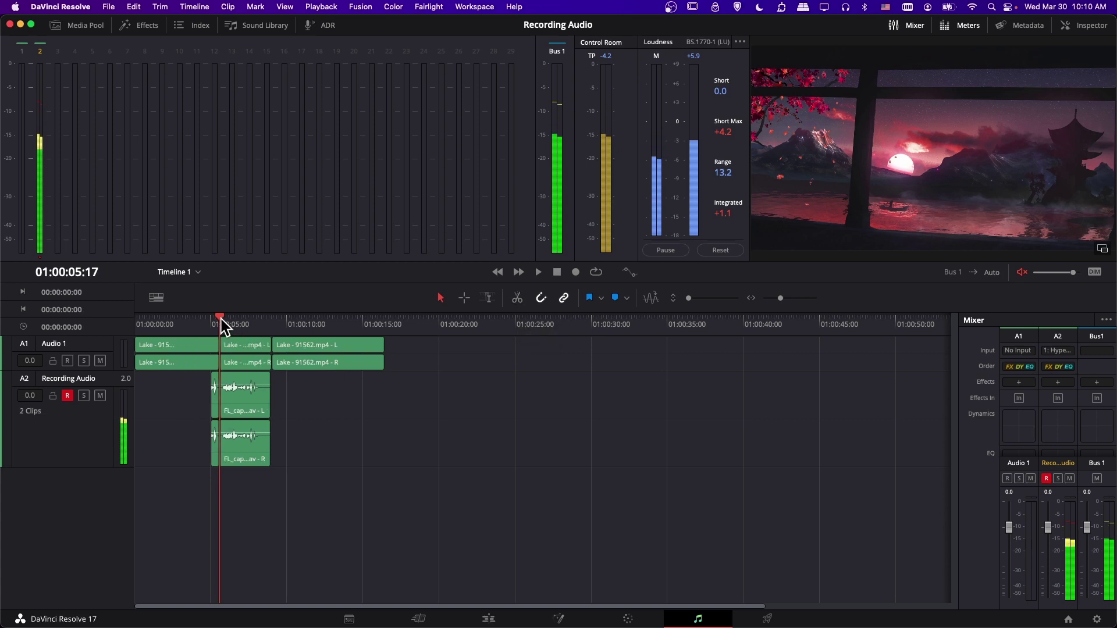
key(super+z)
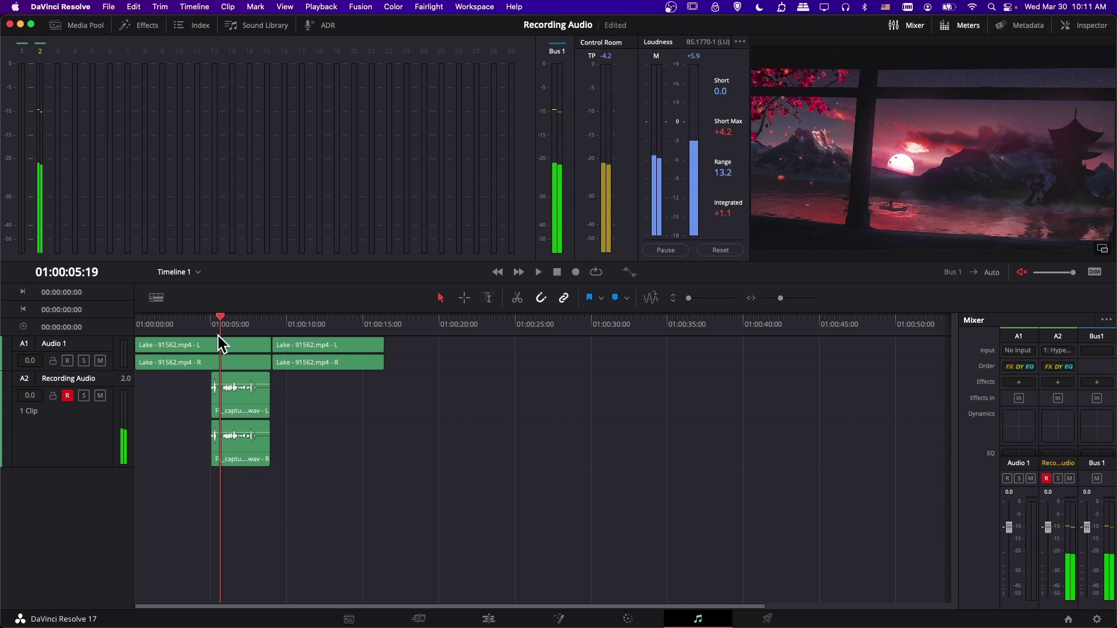
Step: Split only the voiceover clip at the playhead and delete its short opening slice
click(236, 397)
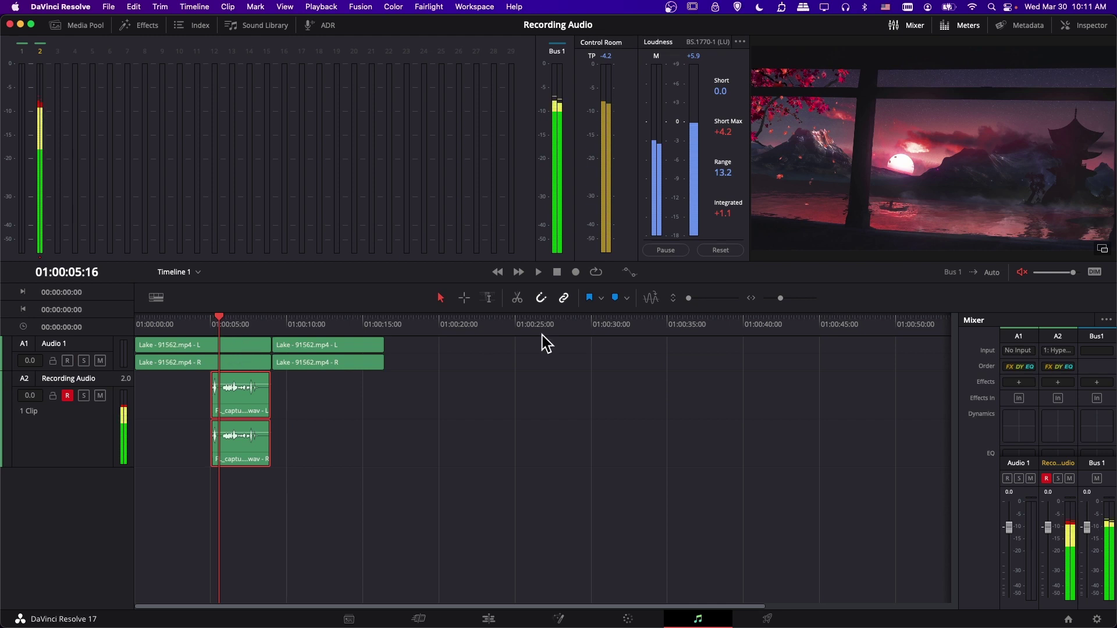
click(517, 299)
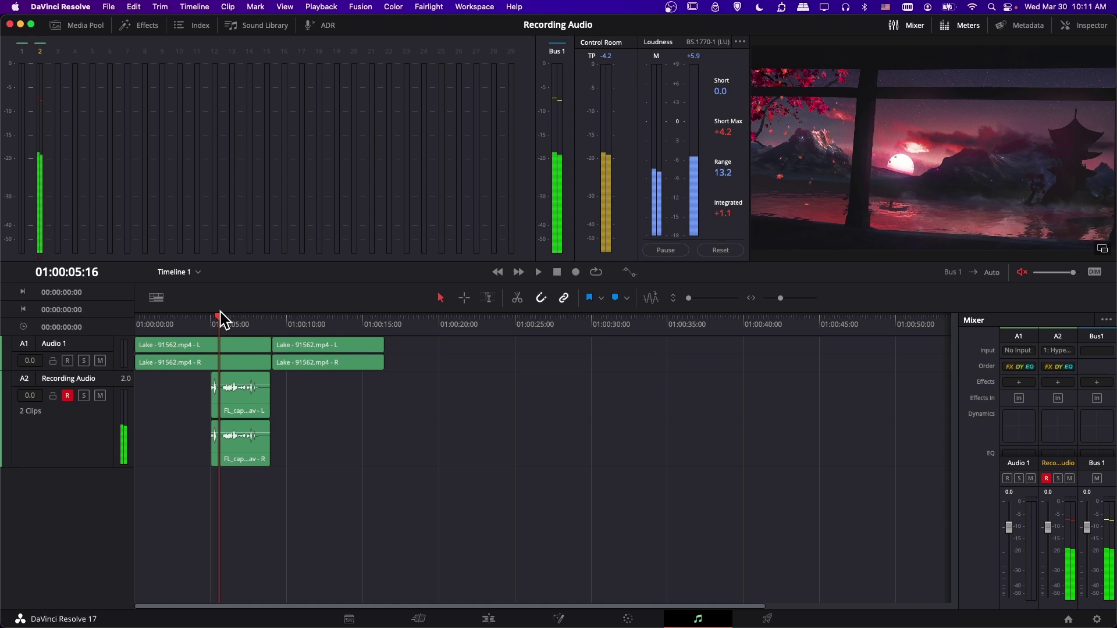
drag(221, 319, 189, 322)
click(216, 406)
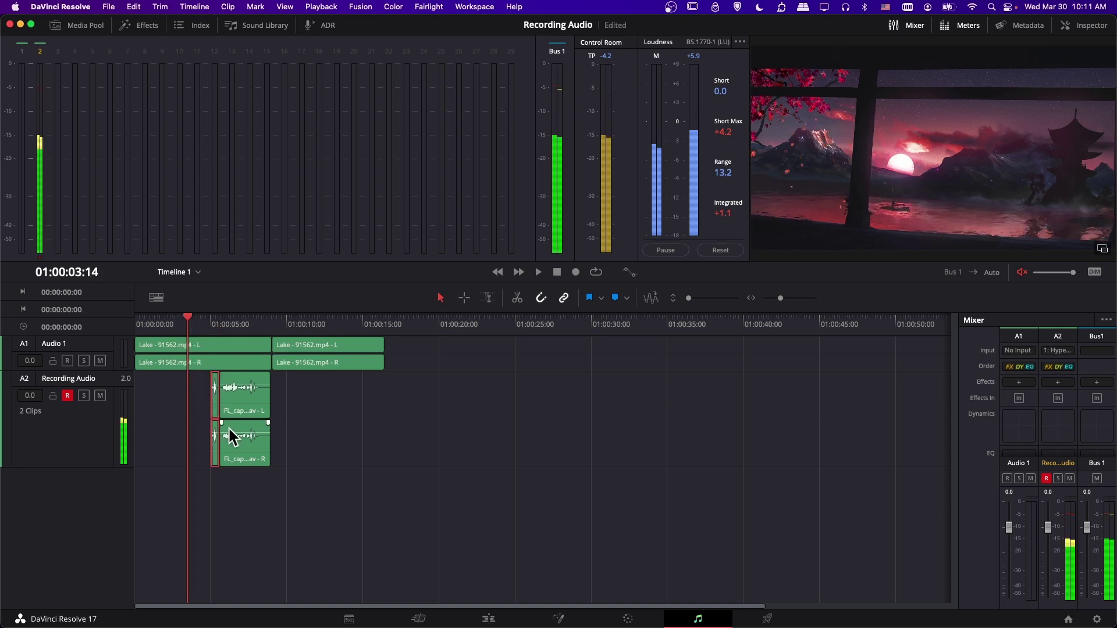
key(super+s)
key(BackSpace)
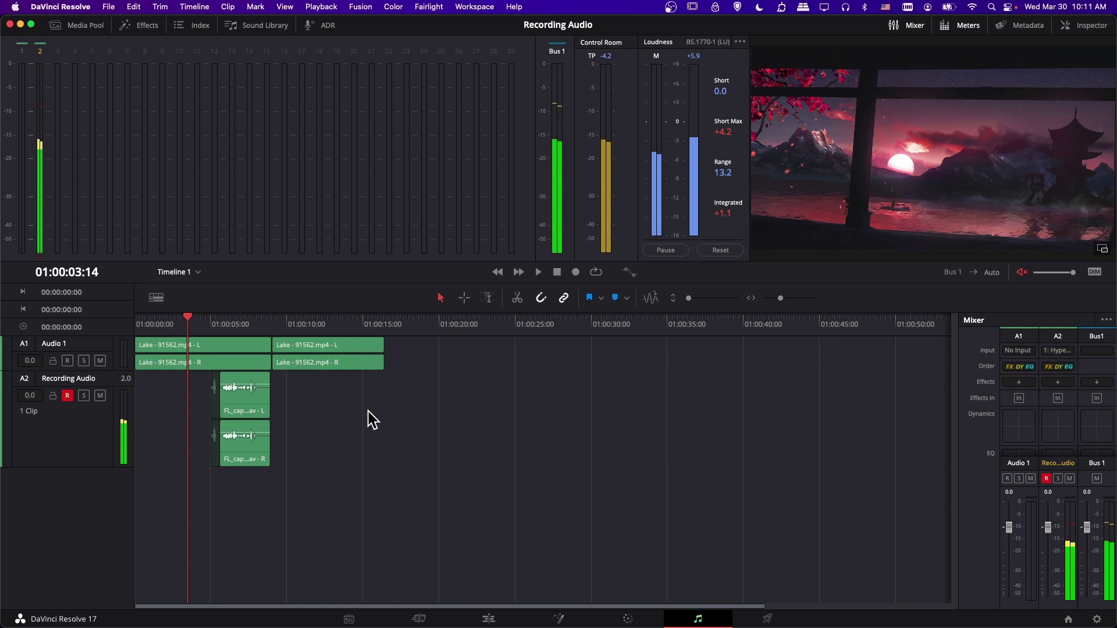
key(BackSpace)
Step: Record three voiceover takes over the same spot near 13 seconds on Recording Audio
click(244, 419)
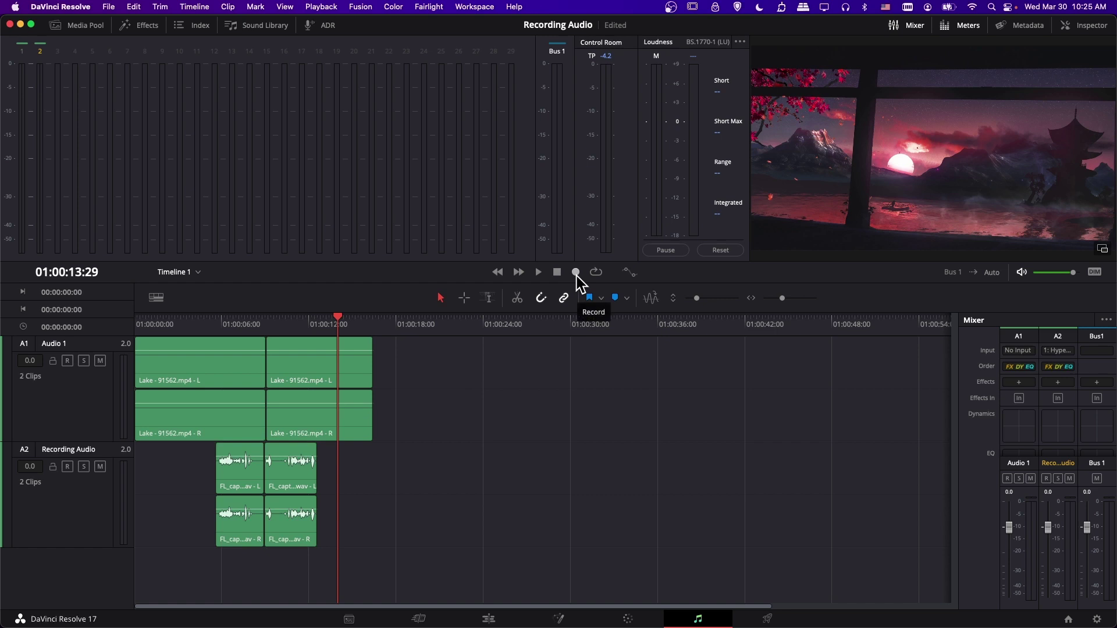
click(576, 273)
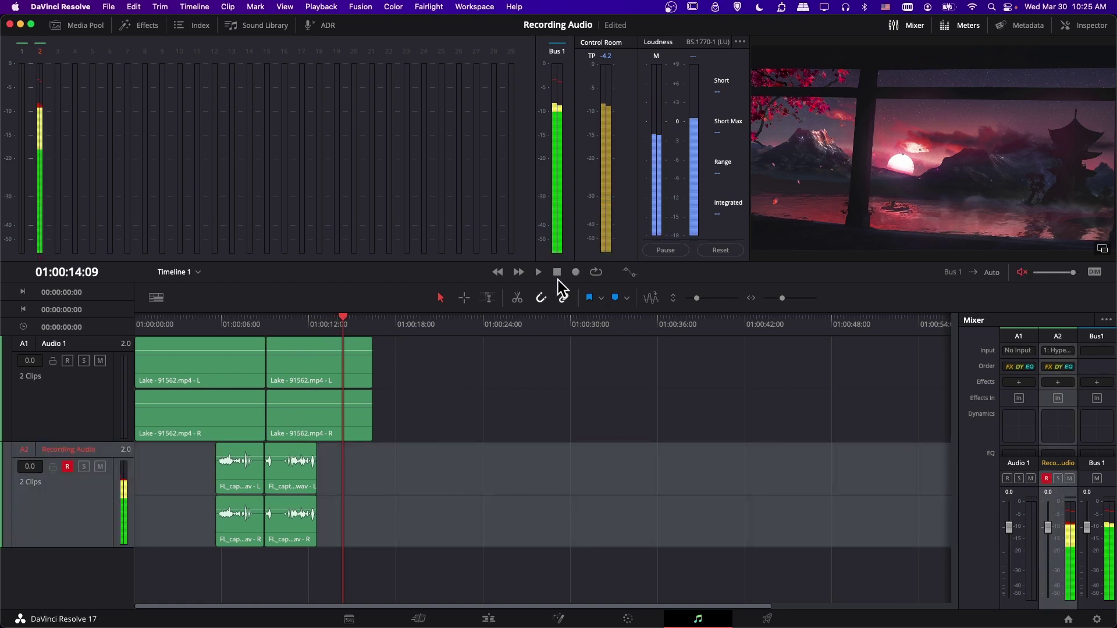
click(576, 272)
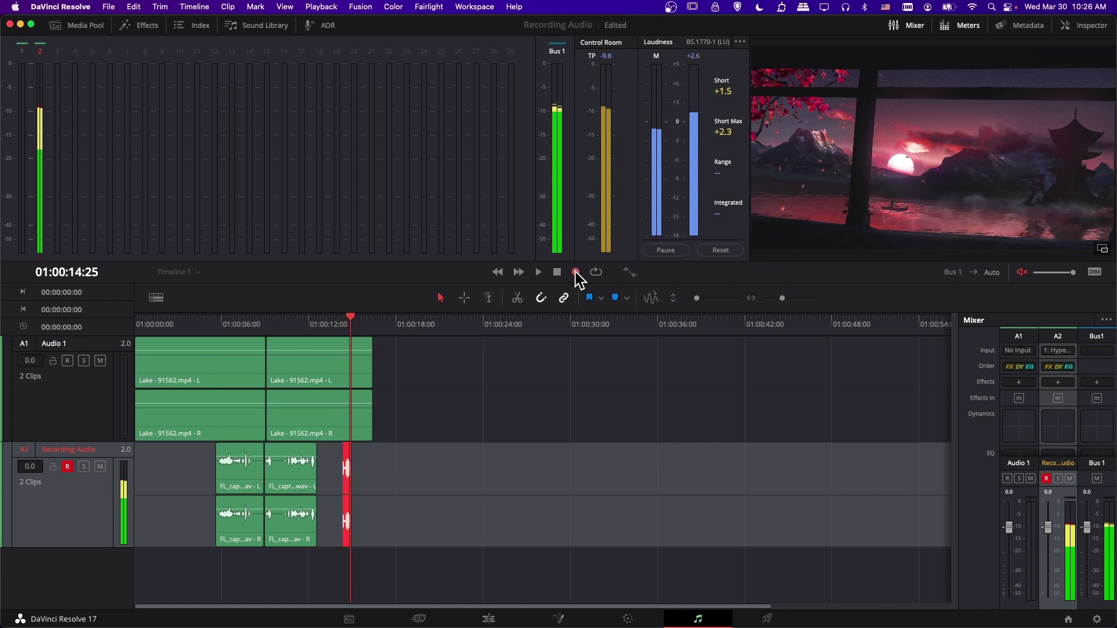
click(559, 273)
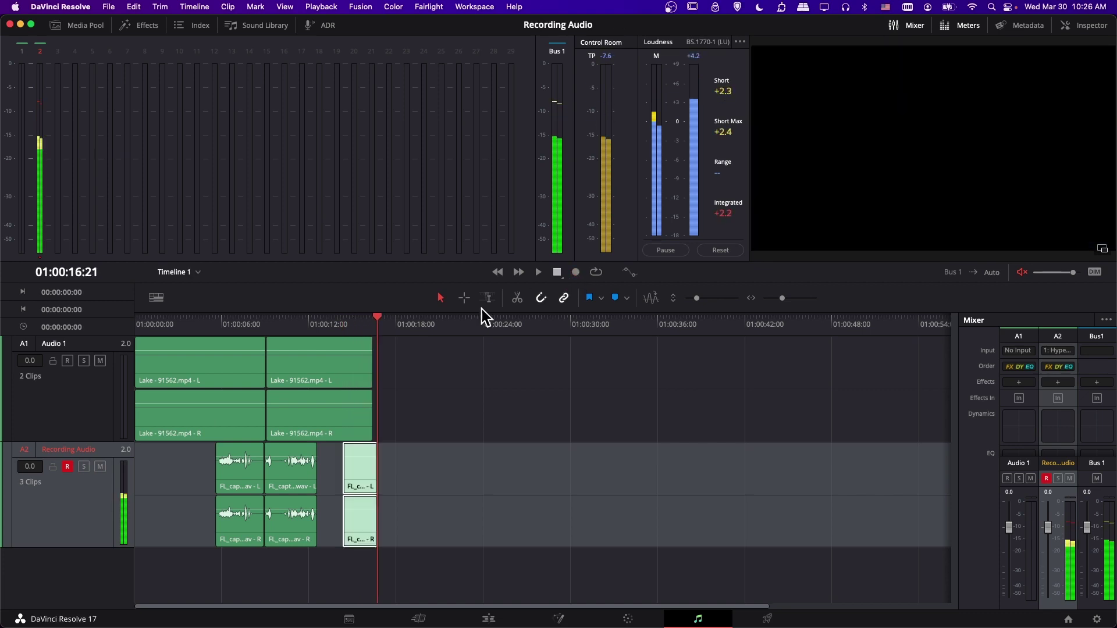
click(340, 324)
drag(339, 324, 336, 324)
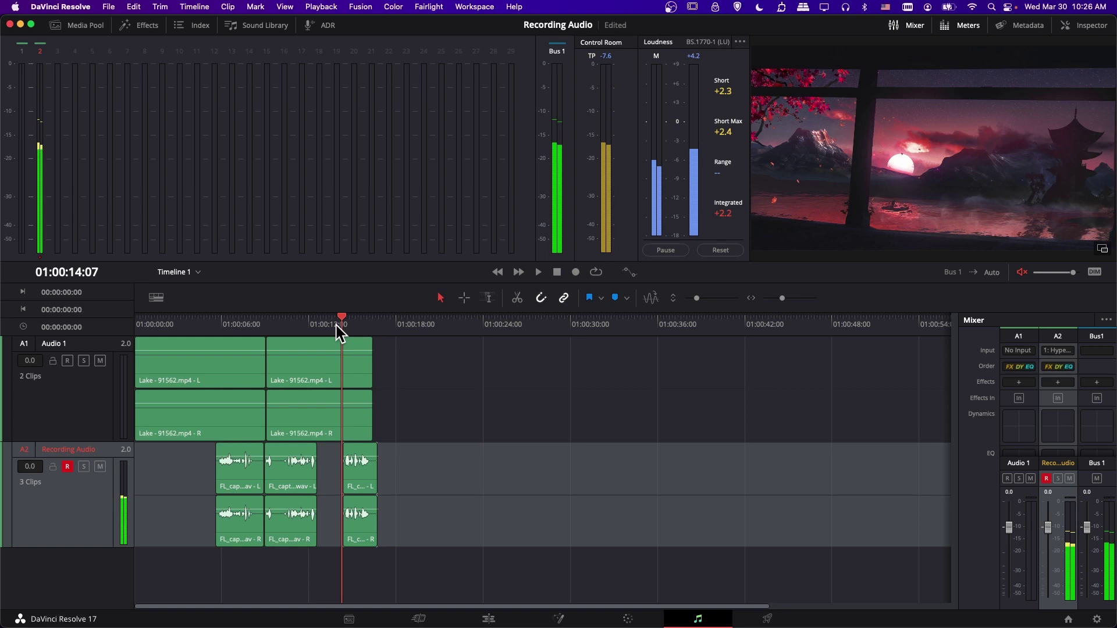
click(575, 272)
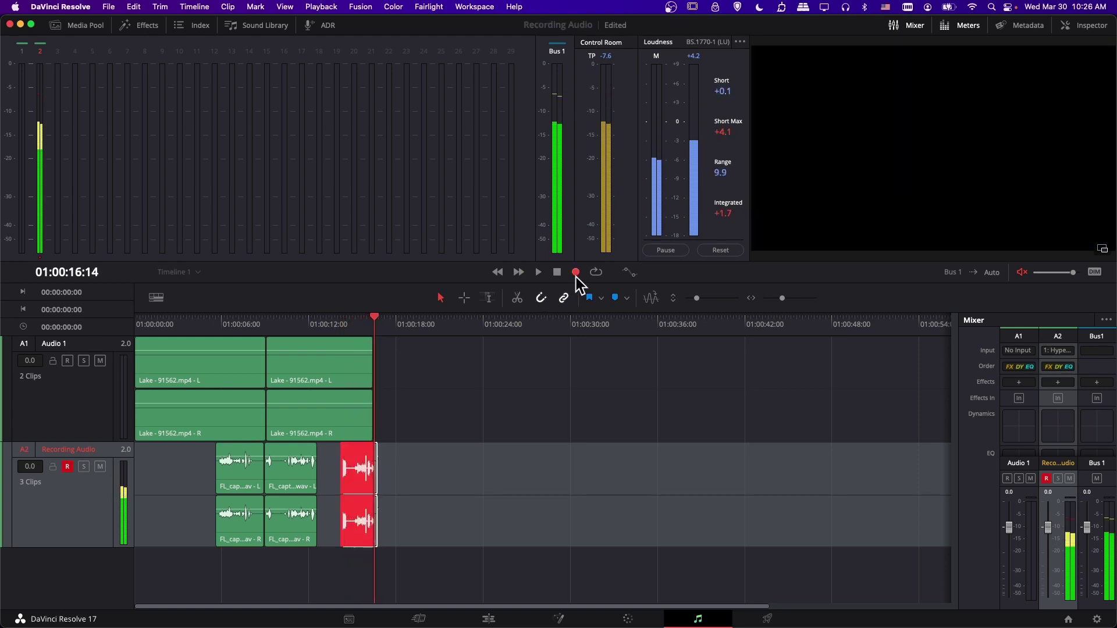
click(559, 273)
click(339, 324)
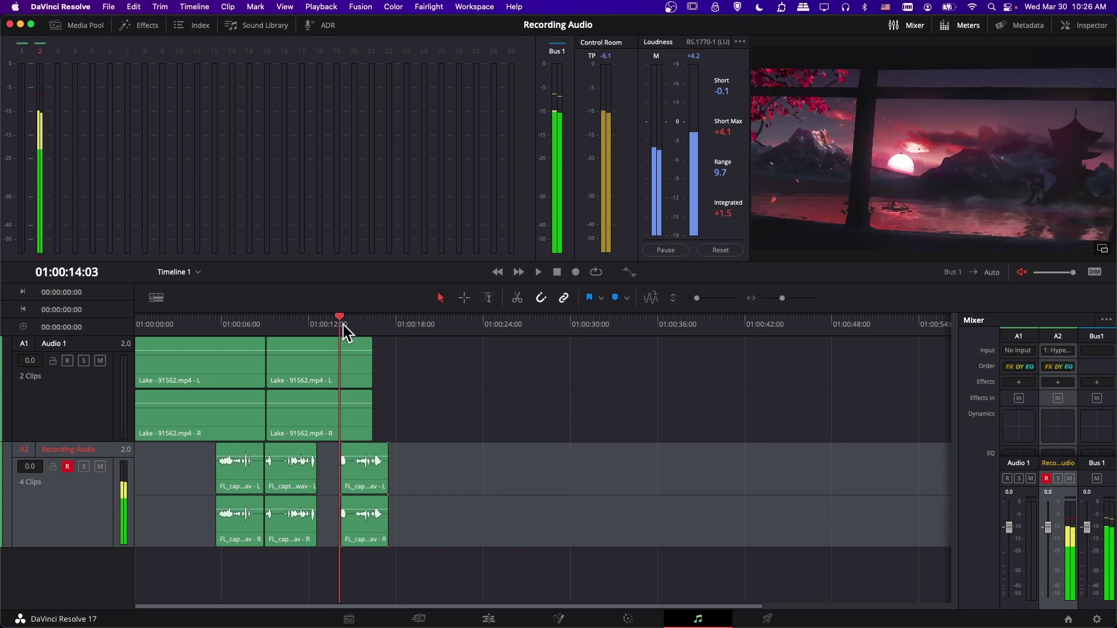
click(576, 272)
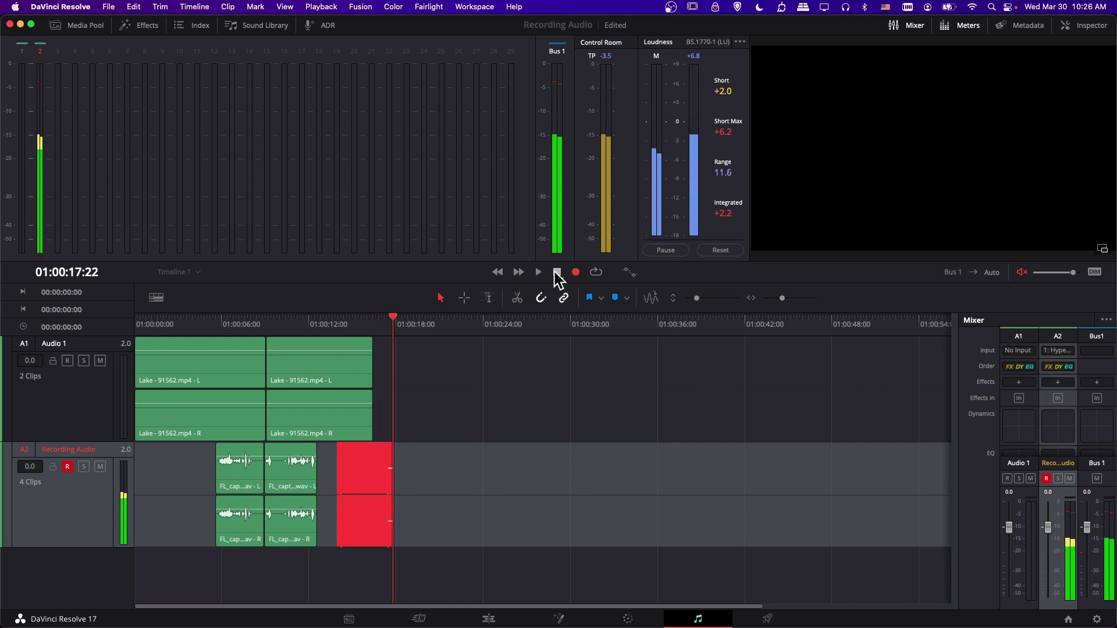
click(558, 273)
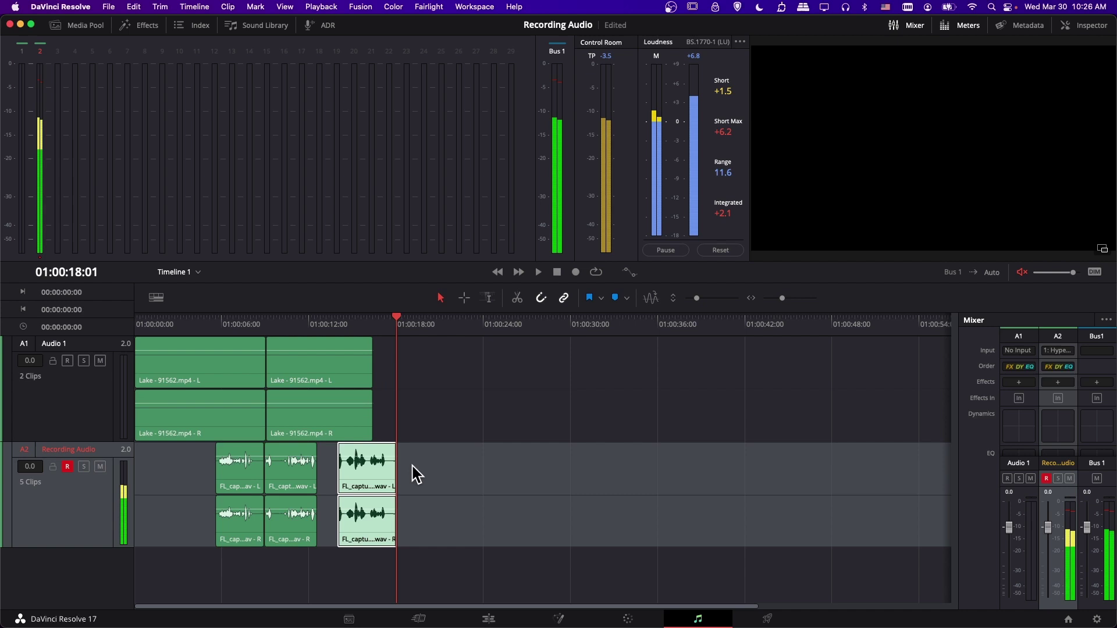
Step: Open the Media Pool in List view and widen its Clip Name column
click(85, 25)
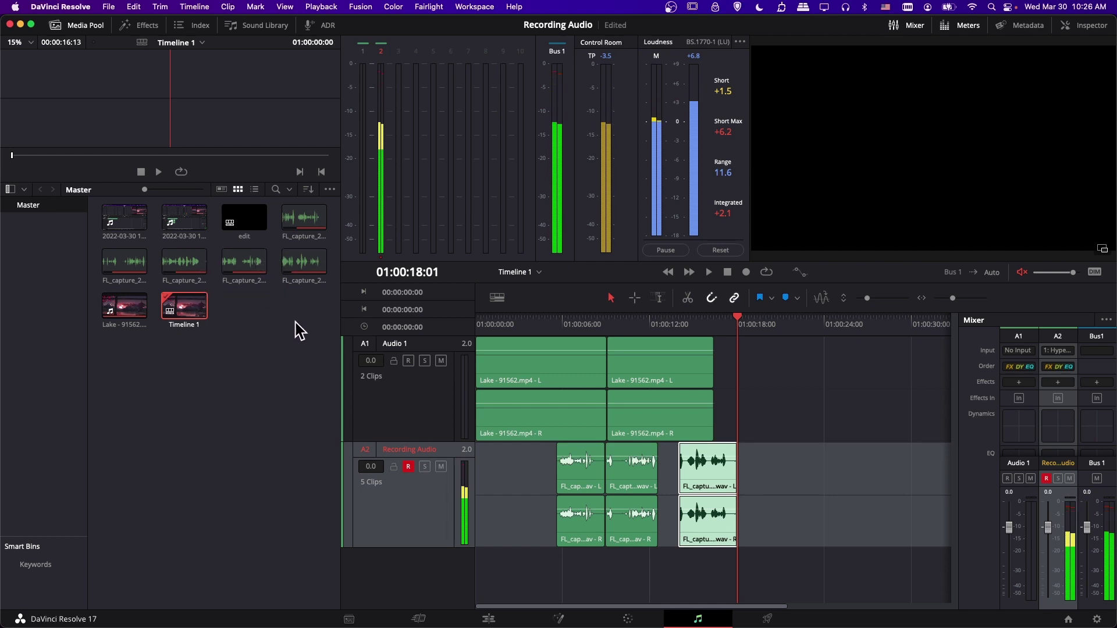
click(255, 189)
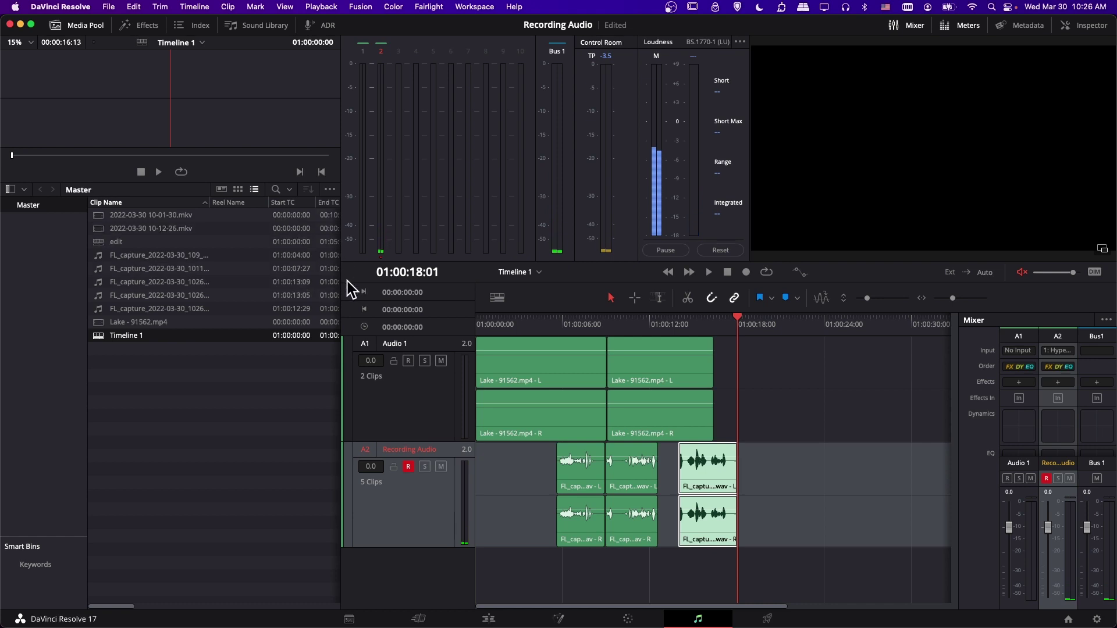
drag(210, 202, 262, 201)
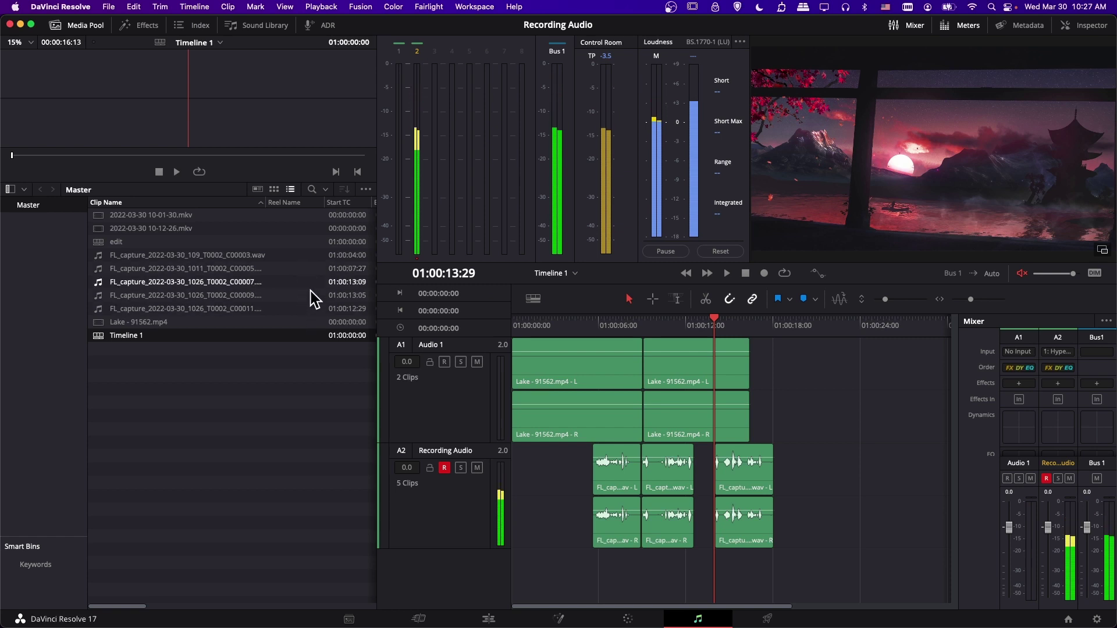
Step: Narrow the Media Pool and rearrange the stacked takes near 13 seconds, undoing two moves
drag(375, 272, 245, 270)
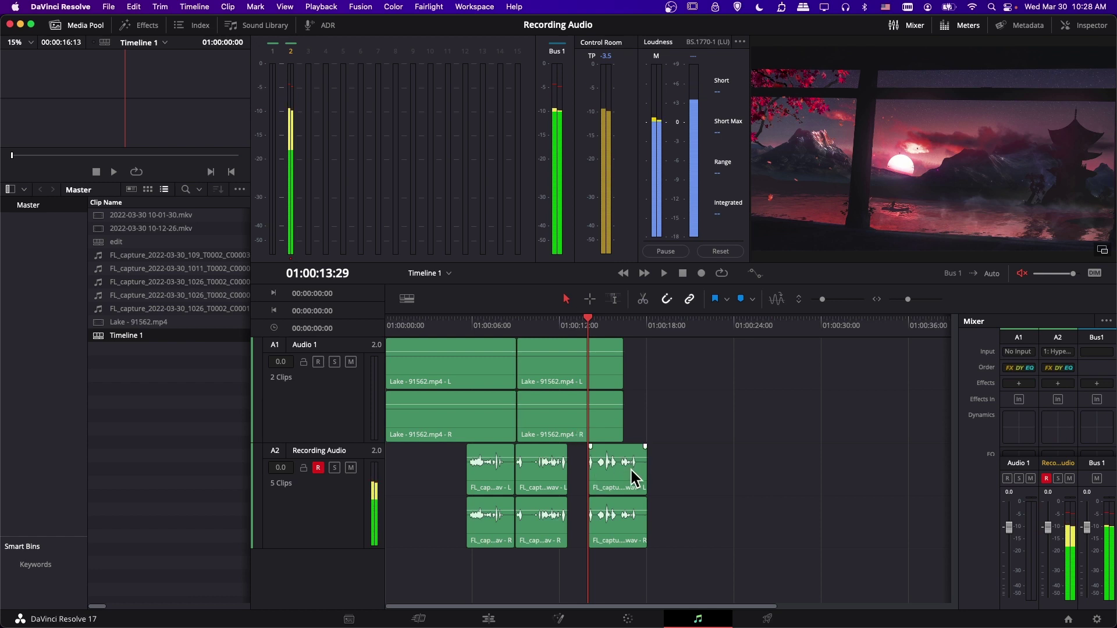
drag(611, 472, 753, 485)
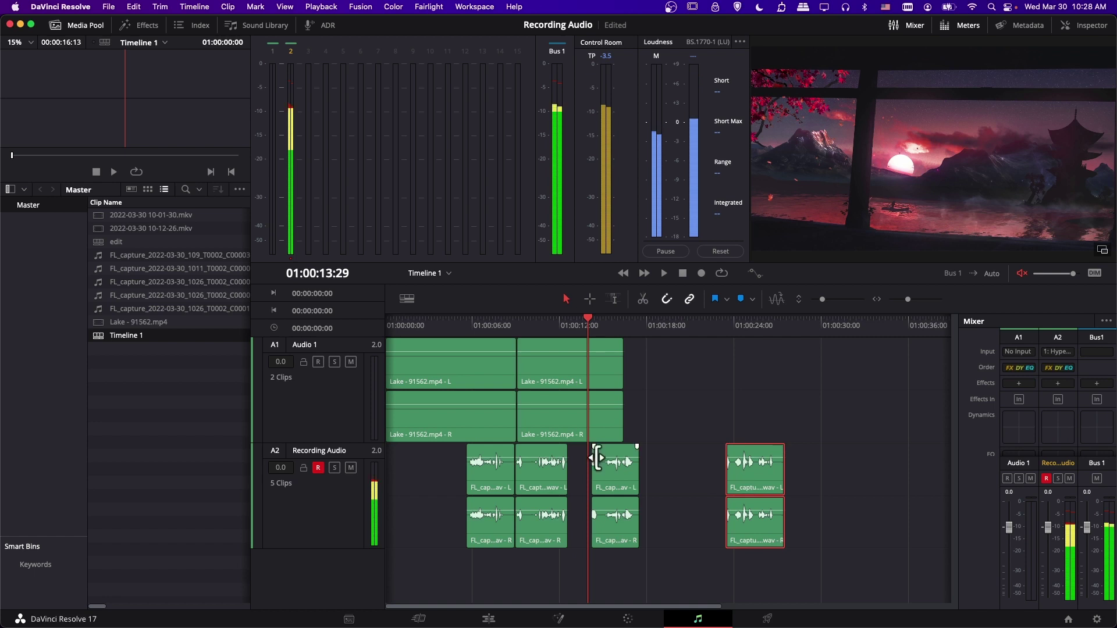
drag(611, 466, 682, 466)
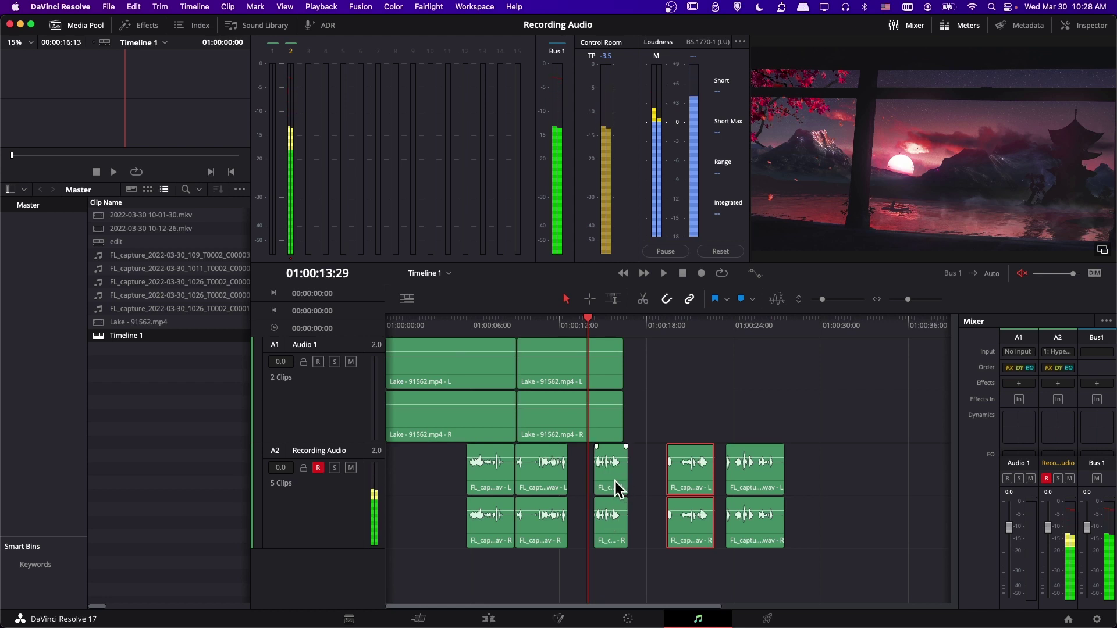
key(ctrl+z)
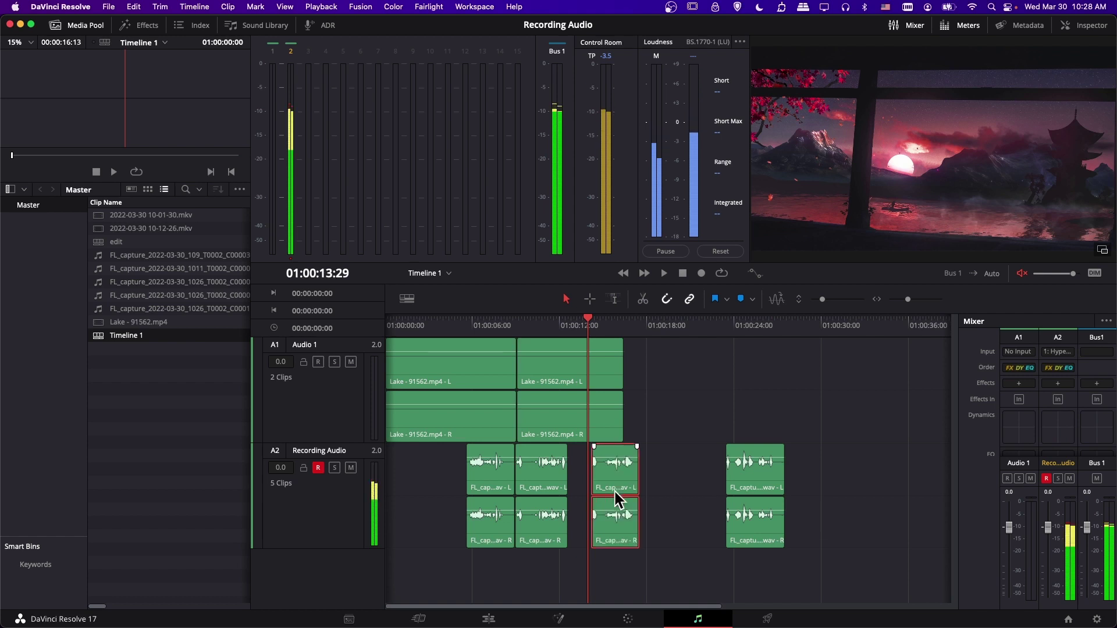
key(ctrl+z)
key(ctrl+z)
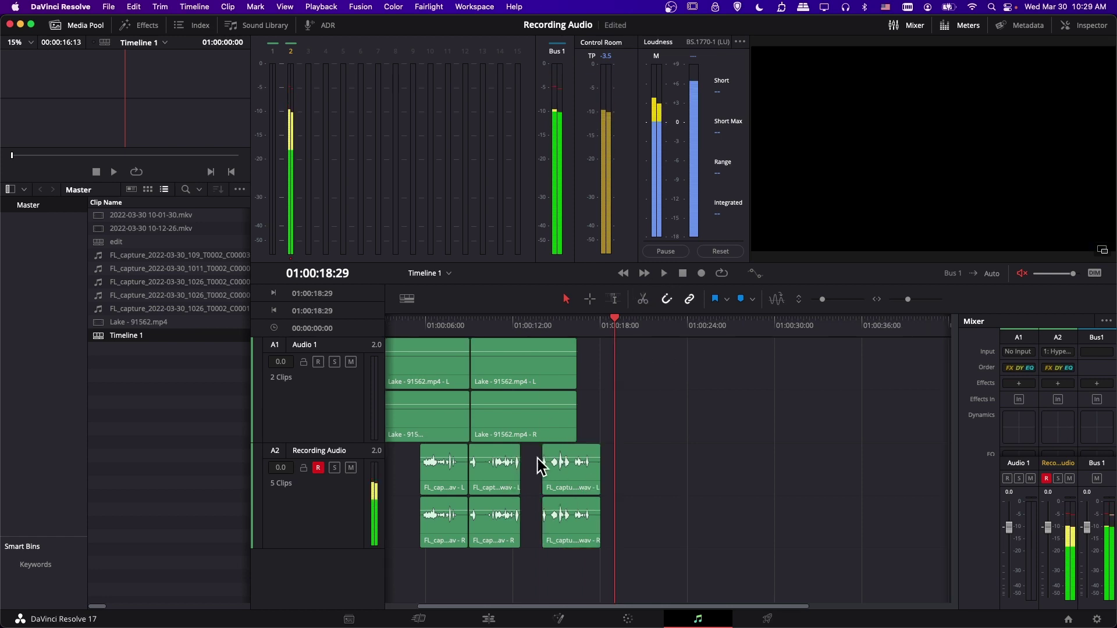
drag(632, 473, 571, 534)
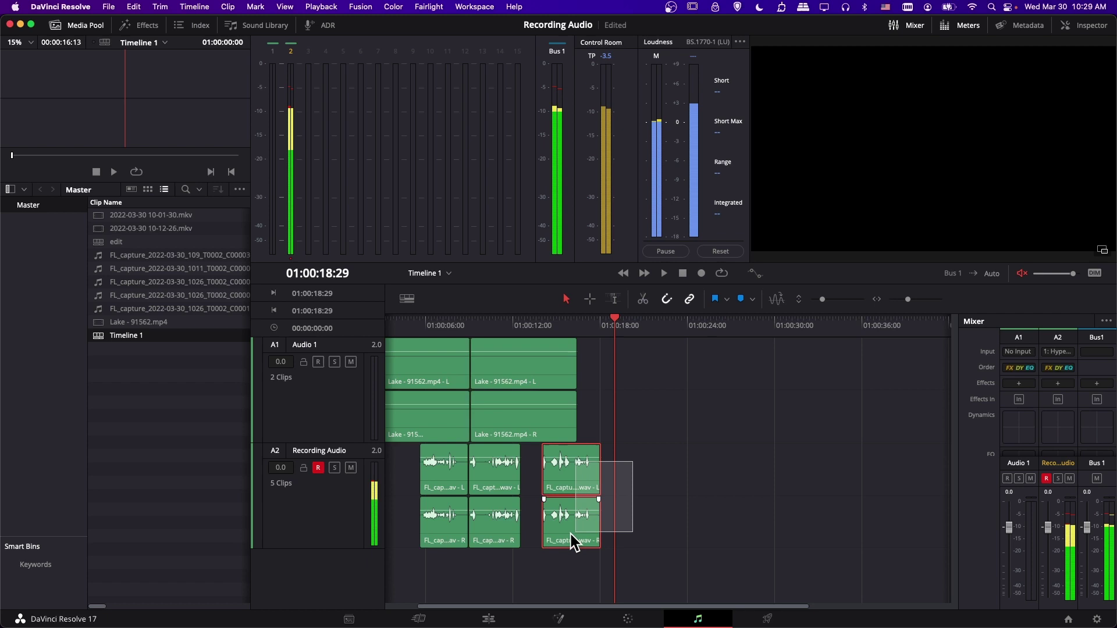
click(642, 505)
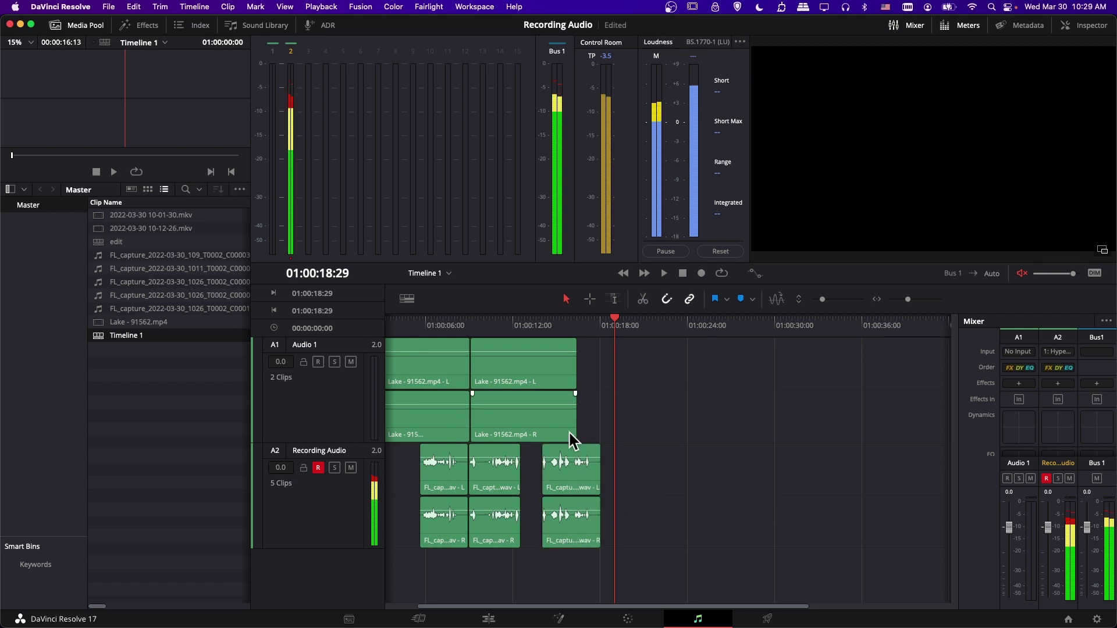
Step: Turn off audio track layer display and move the short take to the top layer
click(286, 7)
scroll(363, 436, down, 5)
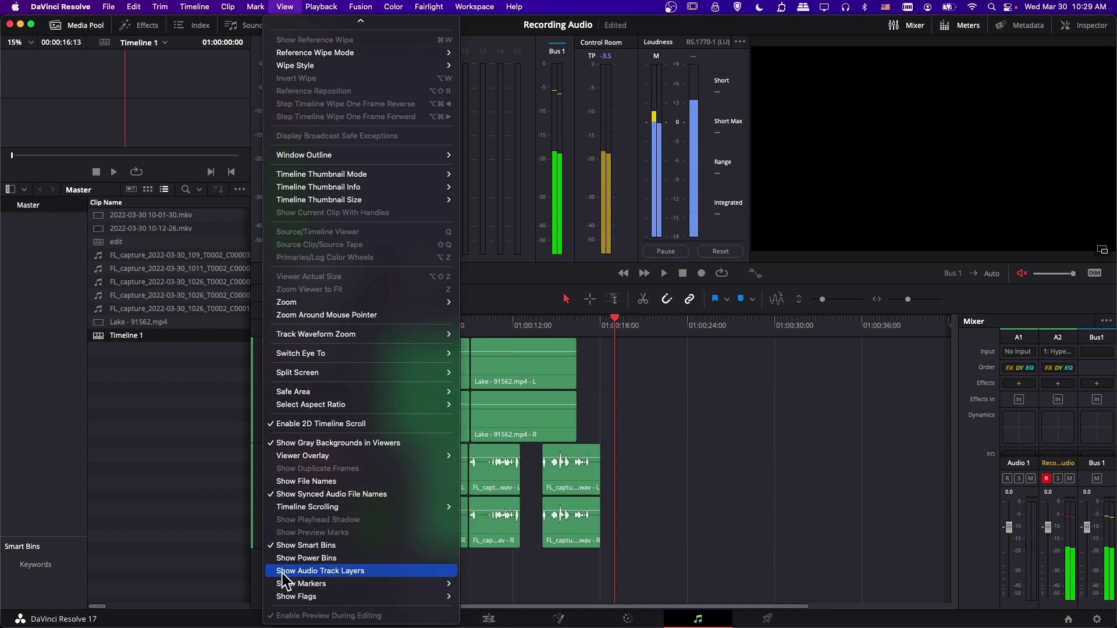
click(304, 572)
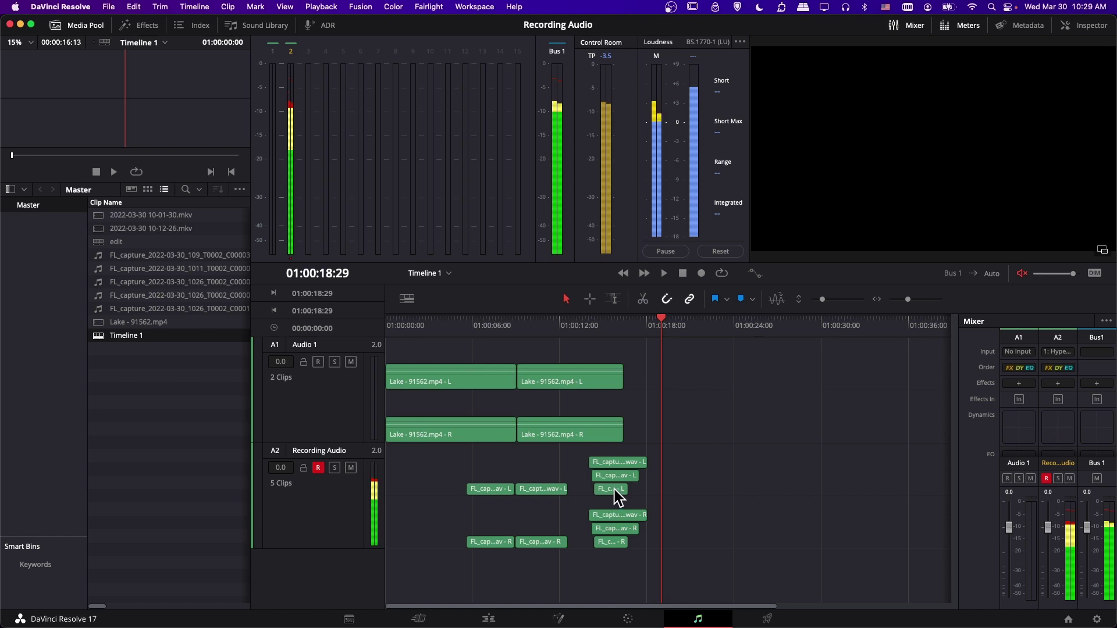
drag(614, 490, 612, 471)
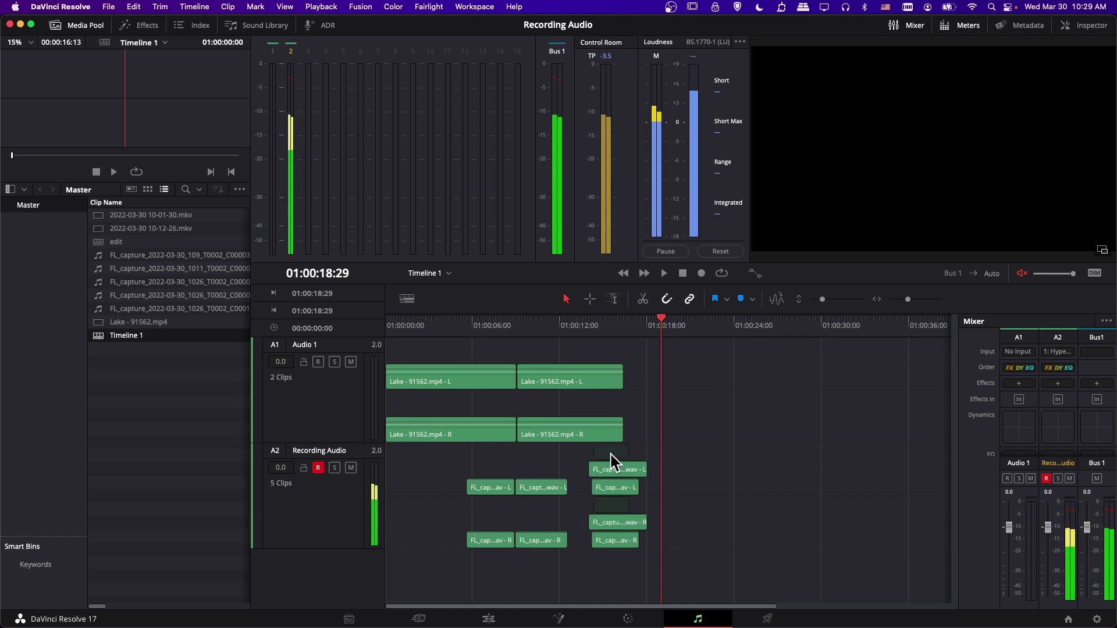
Step: Trim the end of the longer take and move the short take onto the lower layer
click(612, 454)
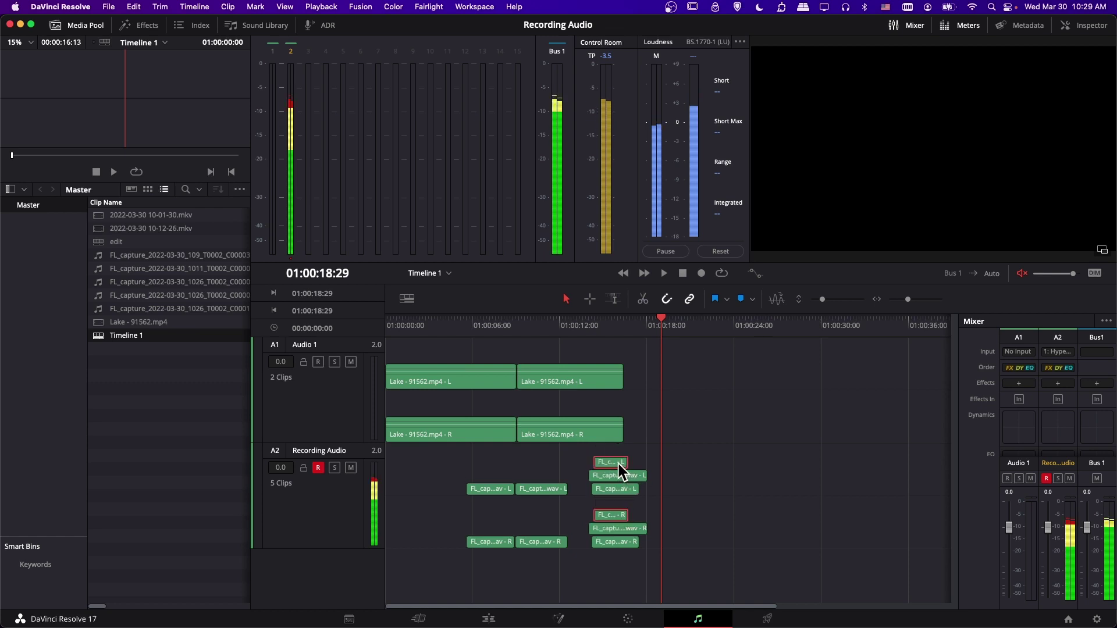
click(616, 470)
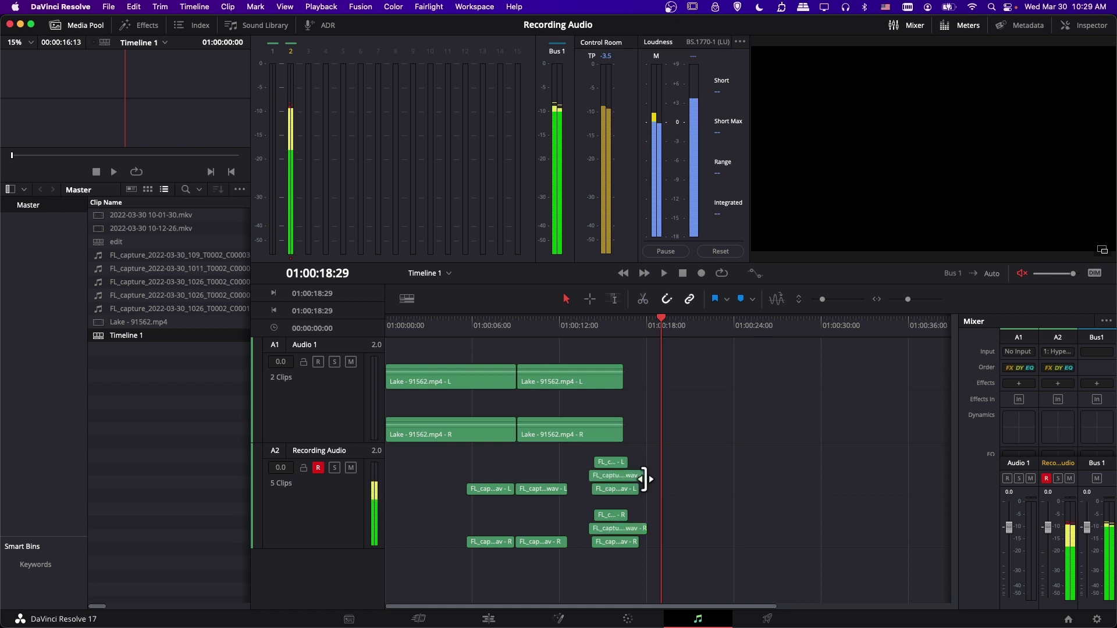
drag(645, 479, 611, 476)
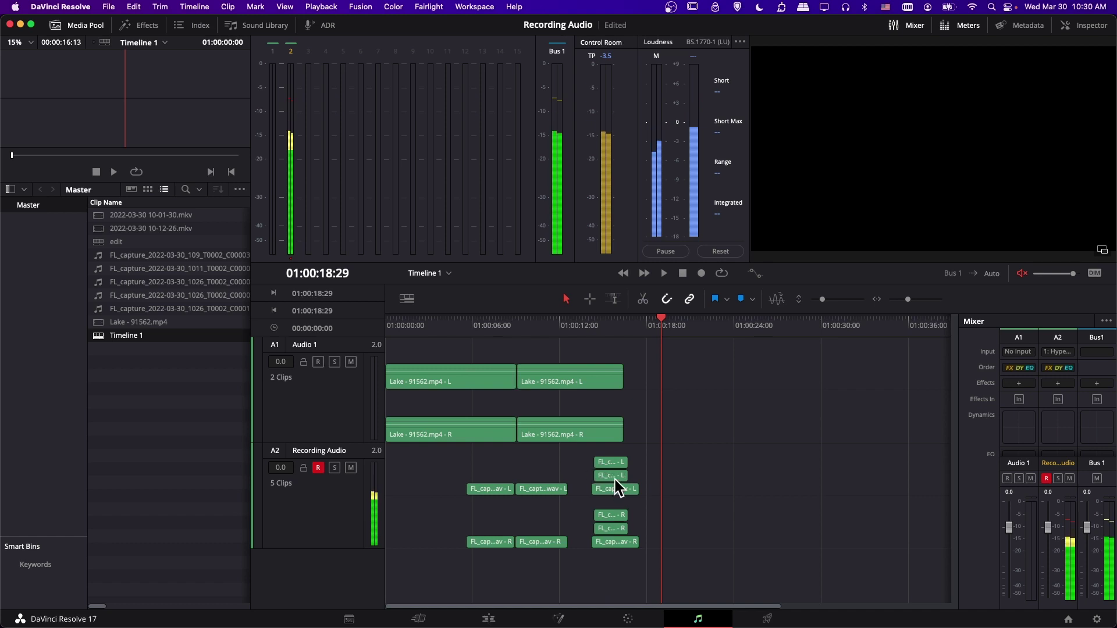
click(613, 478)
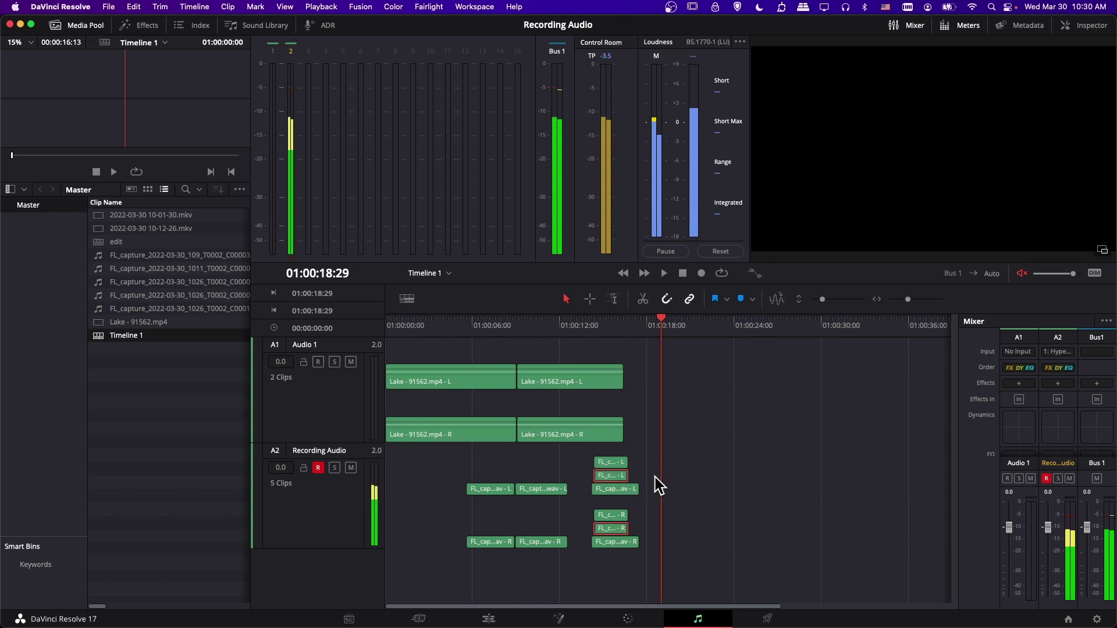
drag(612, 476, 616, 488)
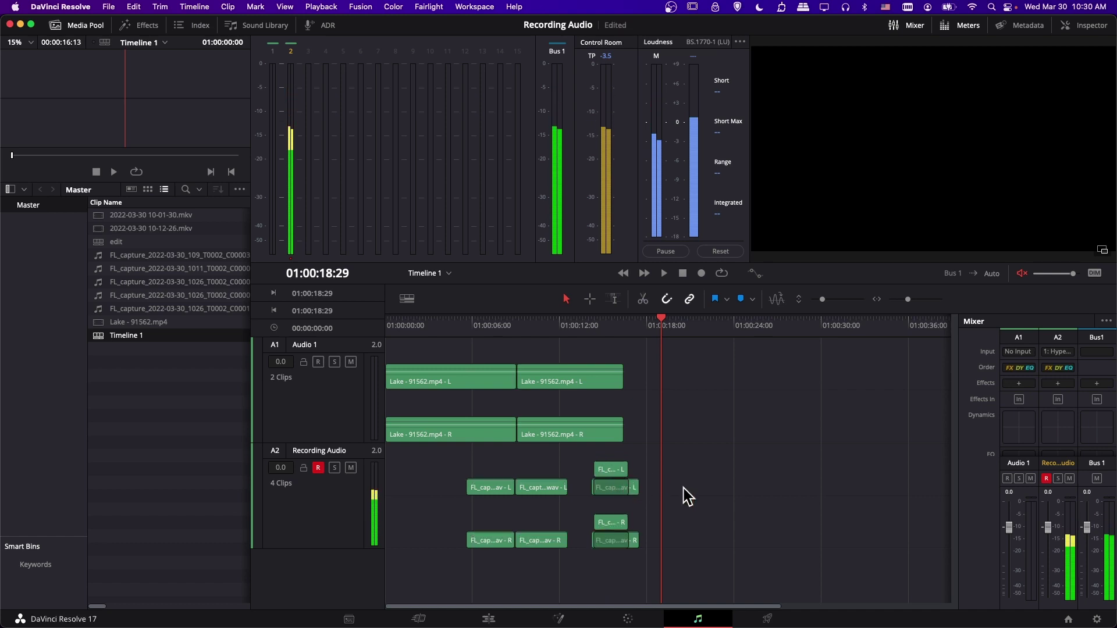
Step: Disable the overlapping voiceover take from its clip context menu
click(615, 487)
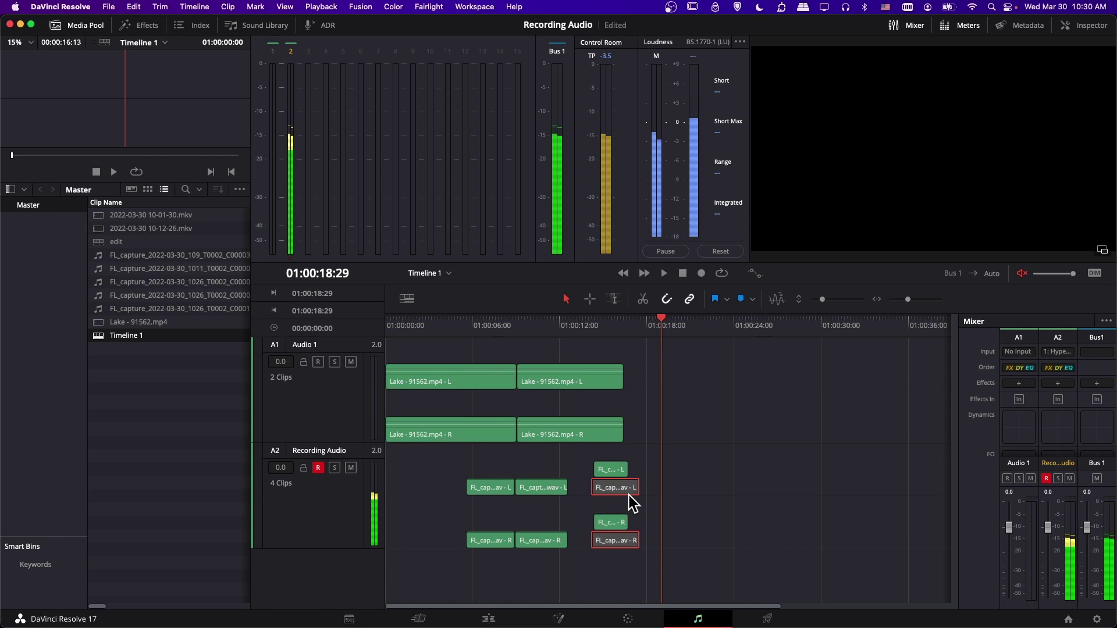
right_click(632, 490)
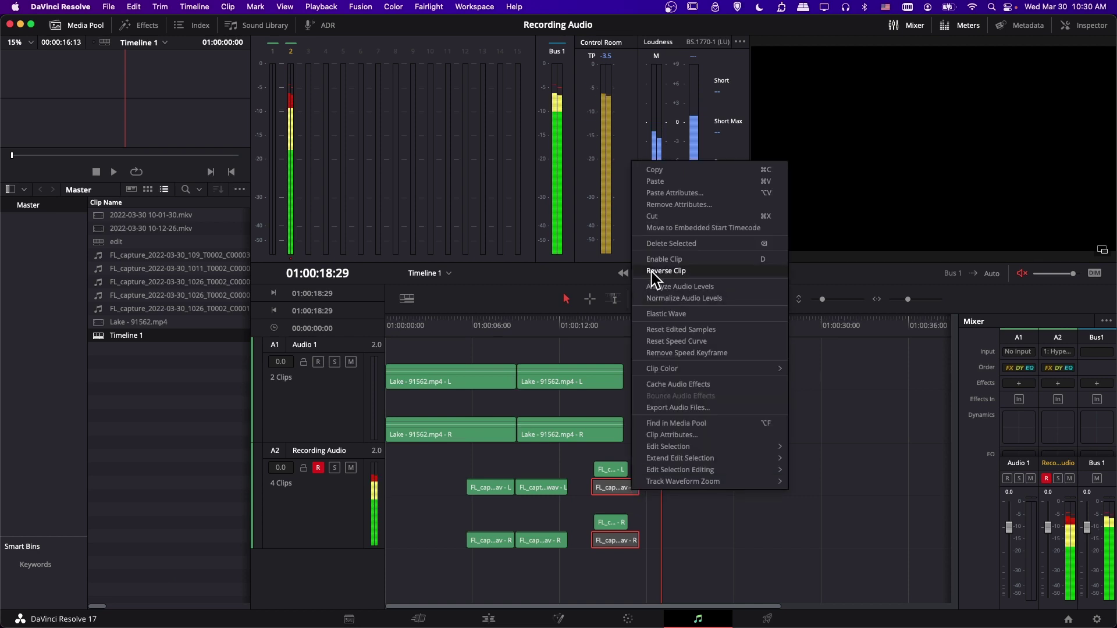
click(691, 259)
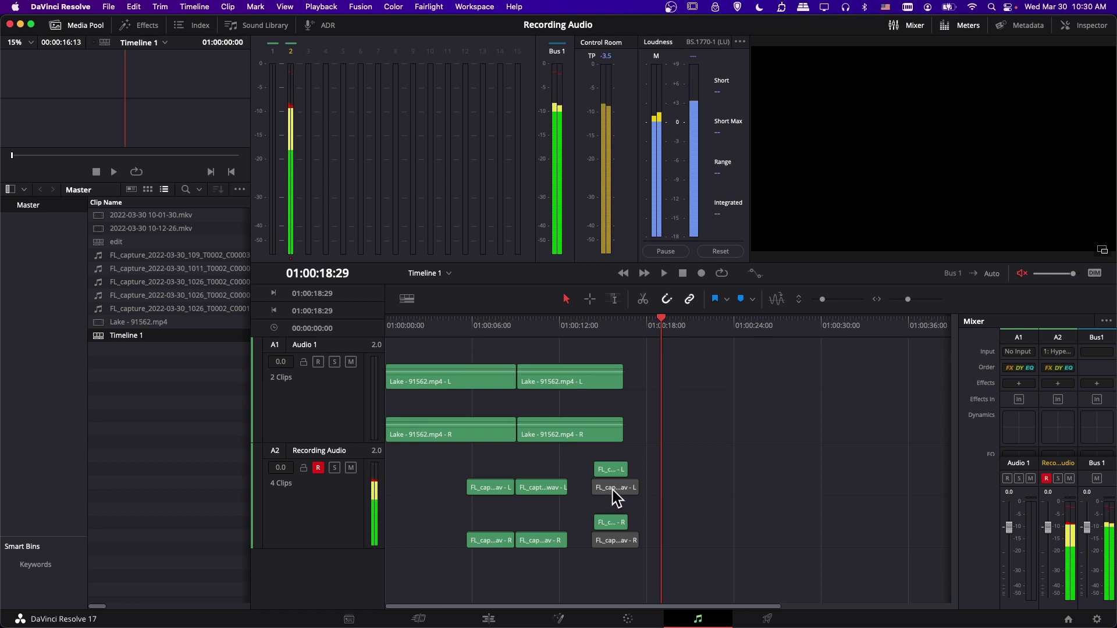
click(613, 489)
Step: Select the short and disabled takes and turn off Show Audio Track Layers
click(611, 487)
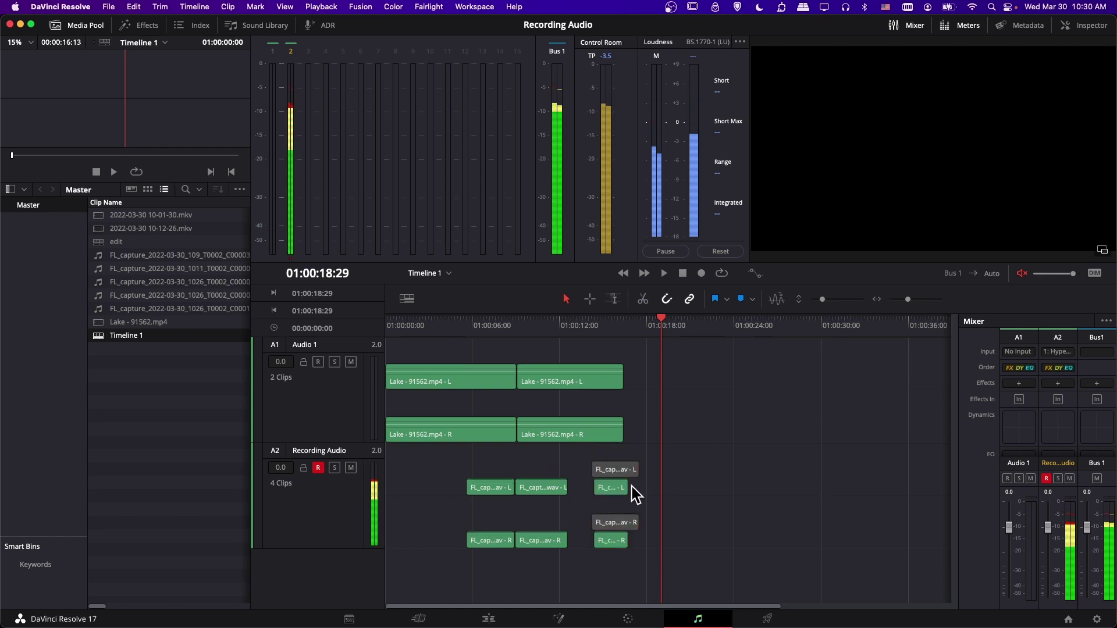
click(628, 473)
click(285, 7)
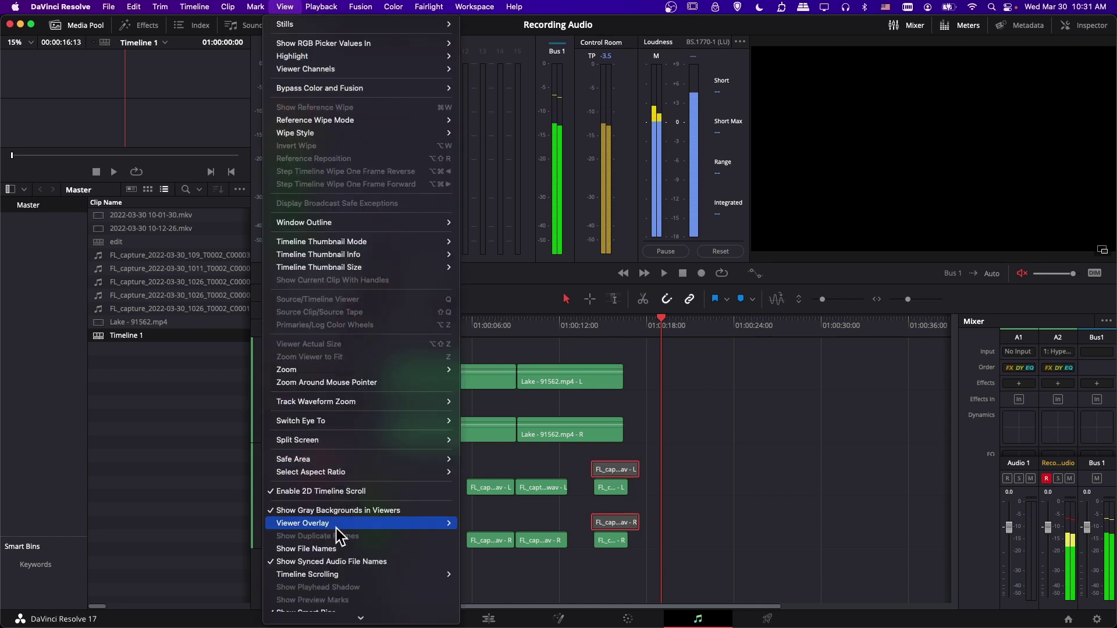
scroll(350, 437, down, 5)
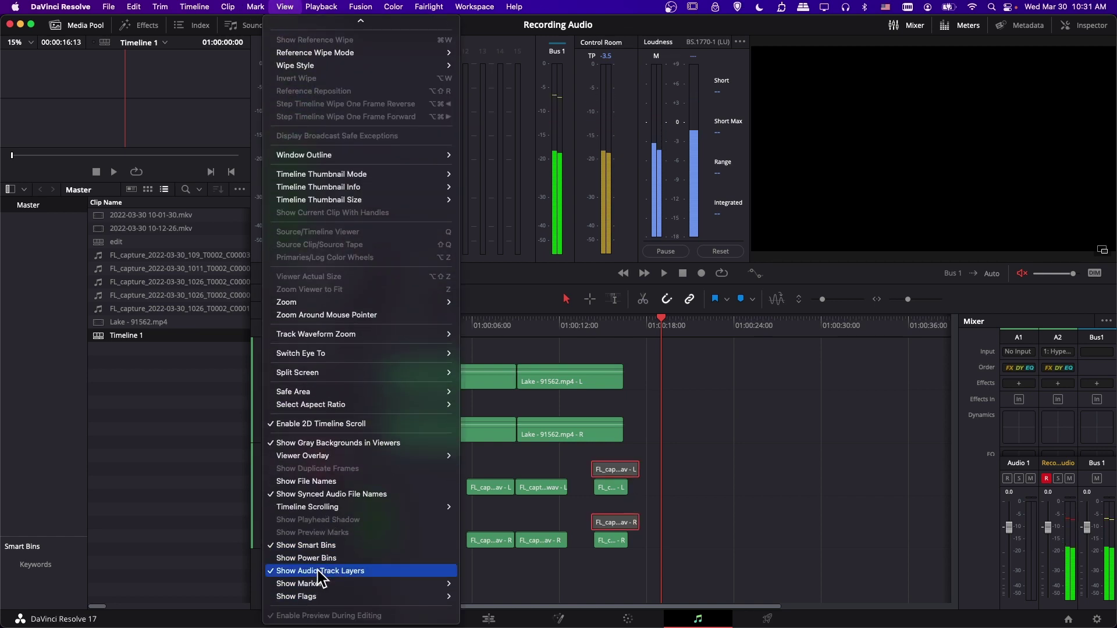
click(317, 570)
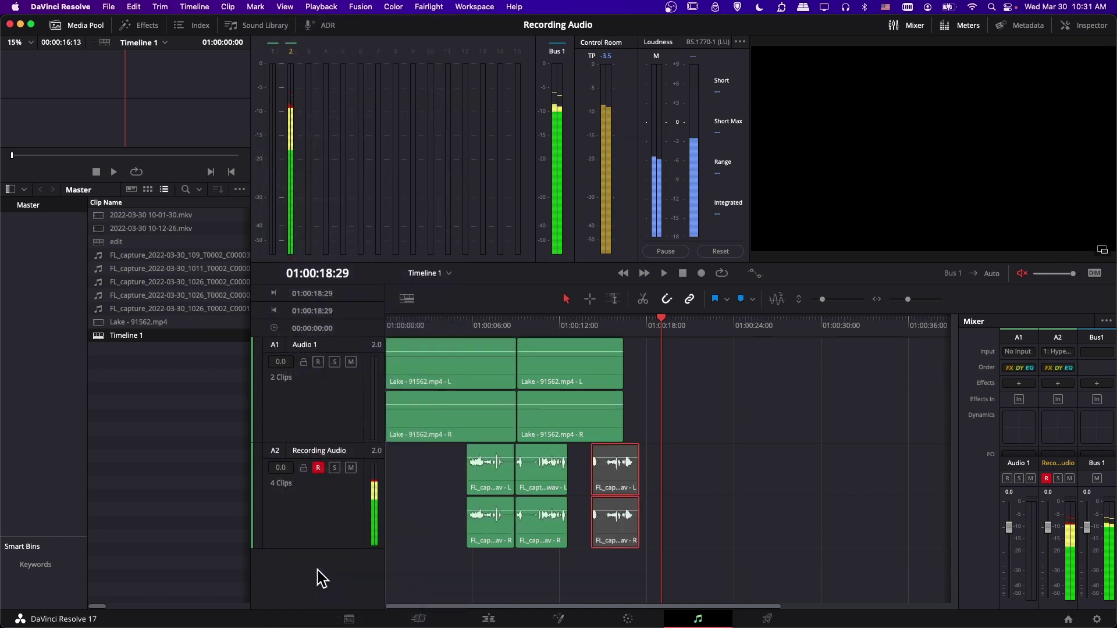
Step: Disarm recording on the Recording Audio track and unmute the monitoring output
click(600, 470)
click(696, 466)
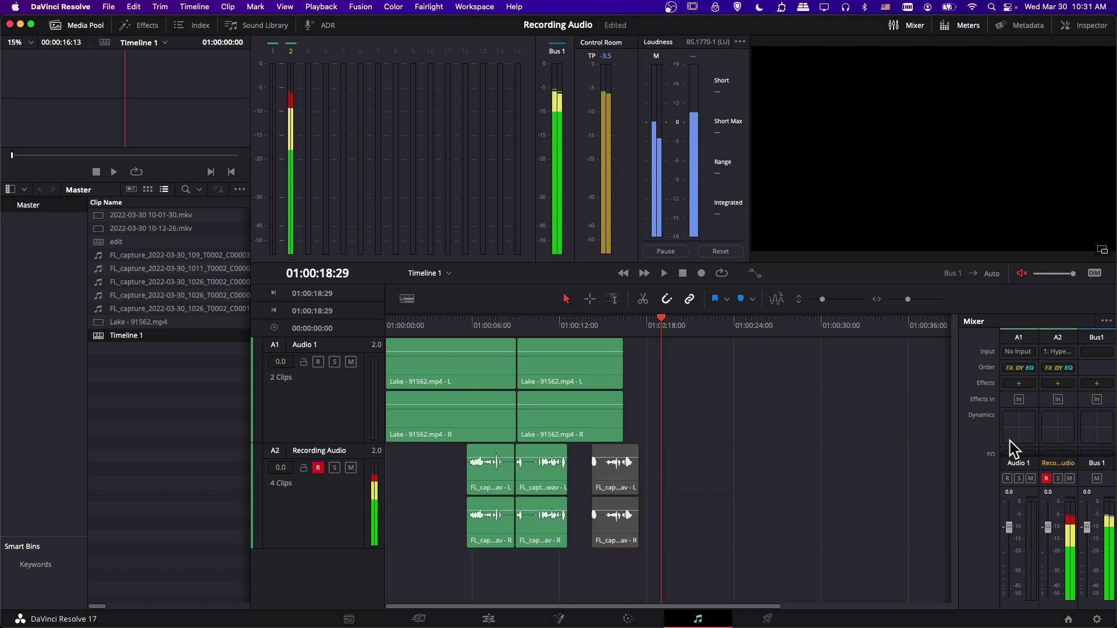
click(1048, 481)
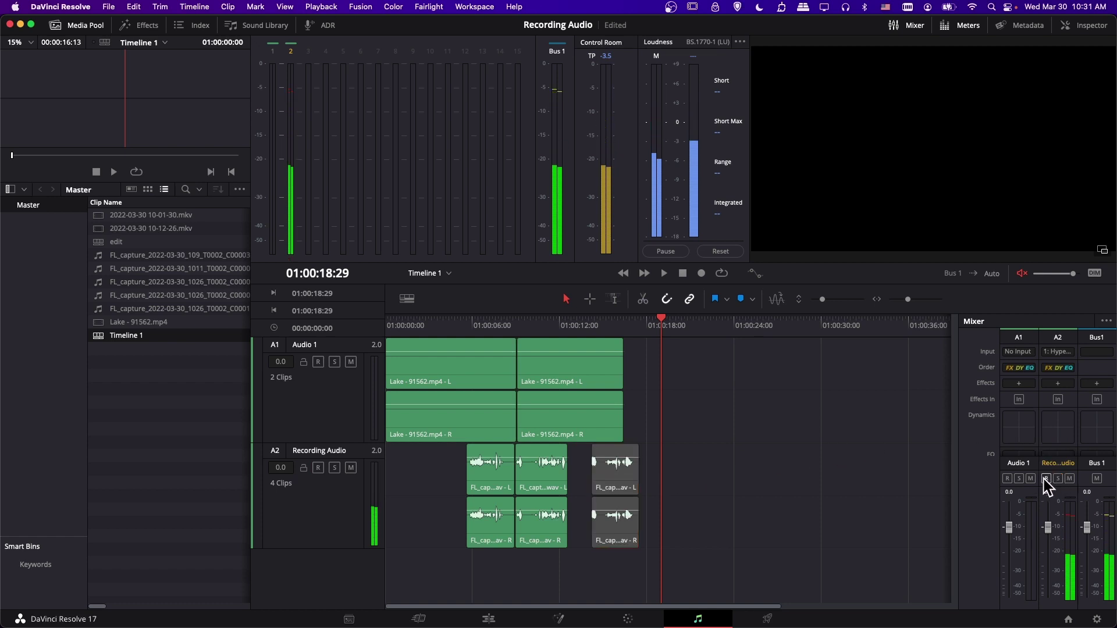
click(1022, 274)
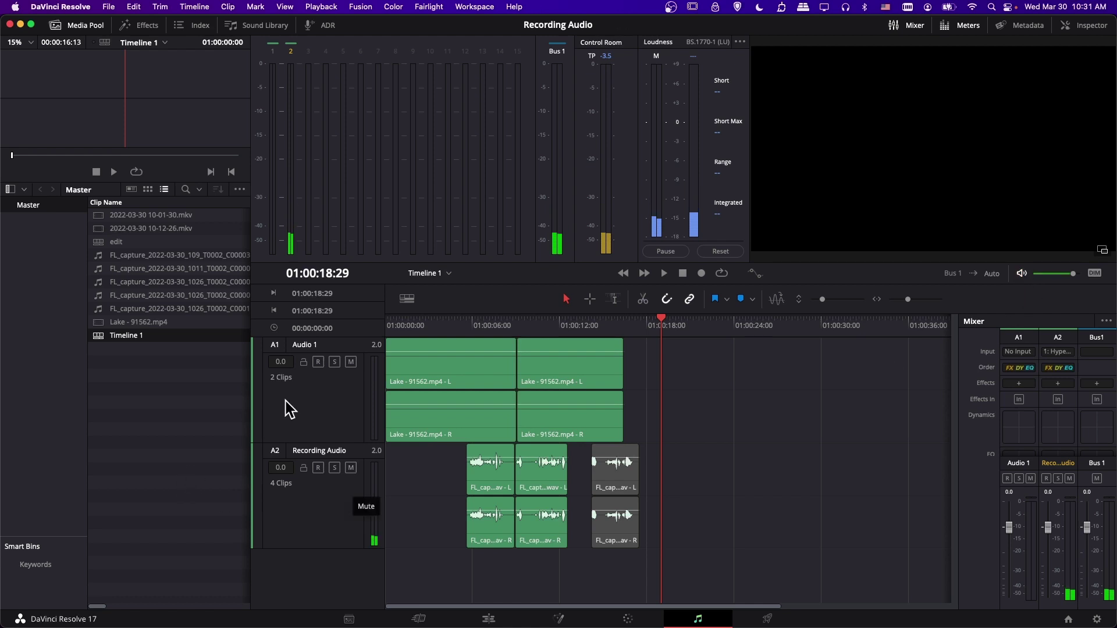
Step: Play the timeline from before the final takes and undo an accidental trim
click(590, 327)
key(space)
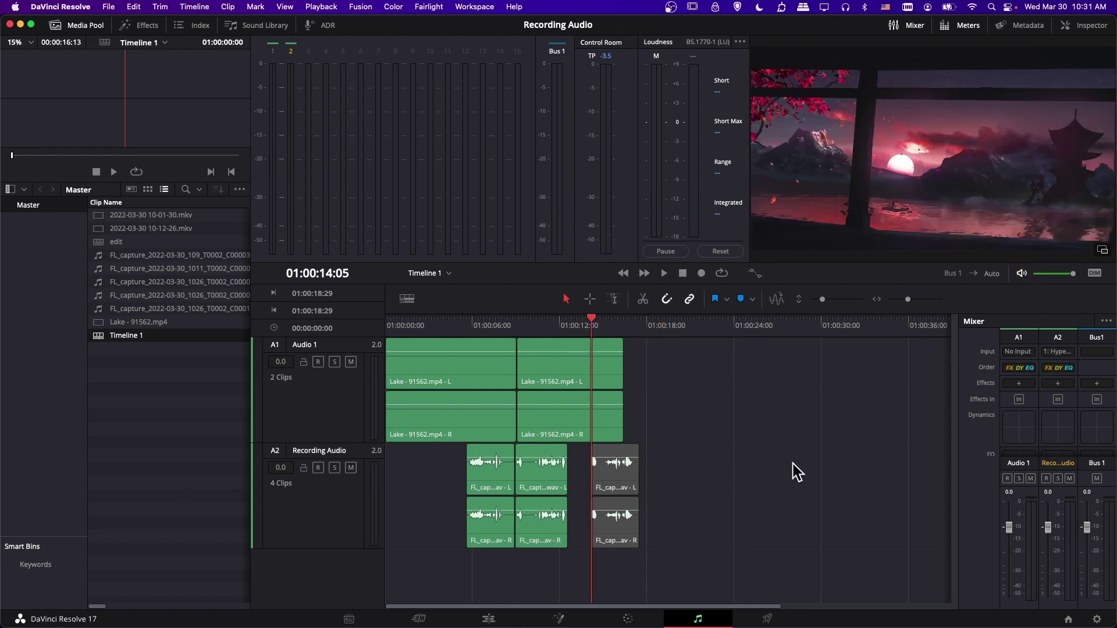
key(space)
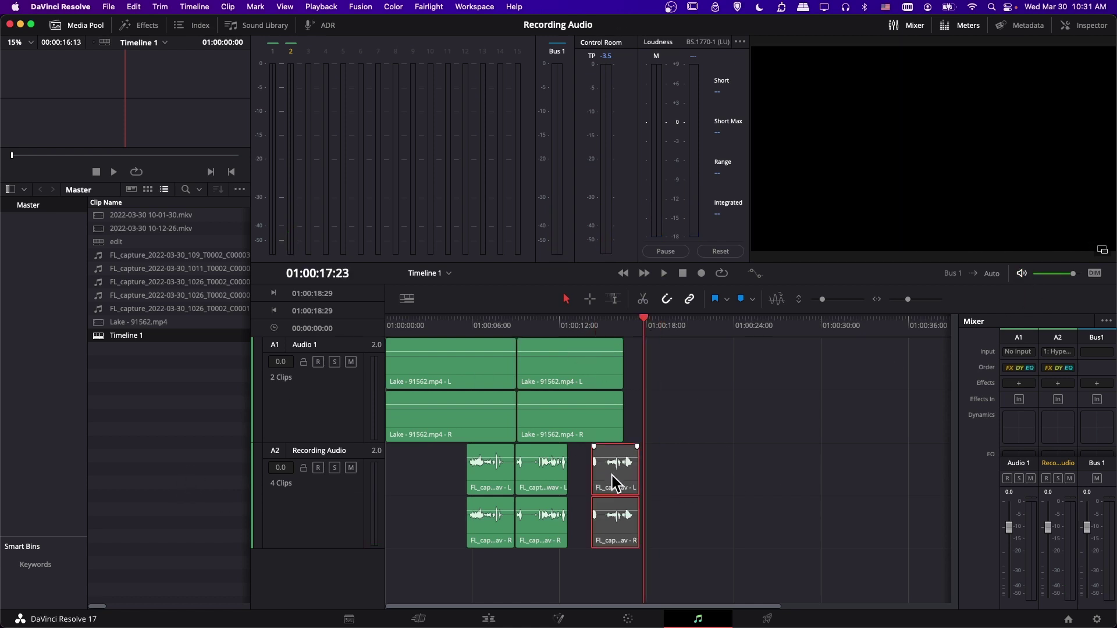
key(super+z)
click(285, 7)
scroll(359, 437, down, 3)
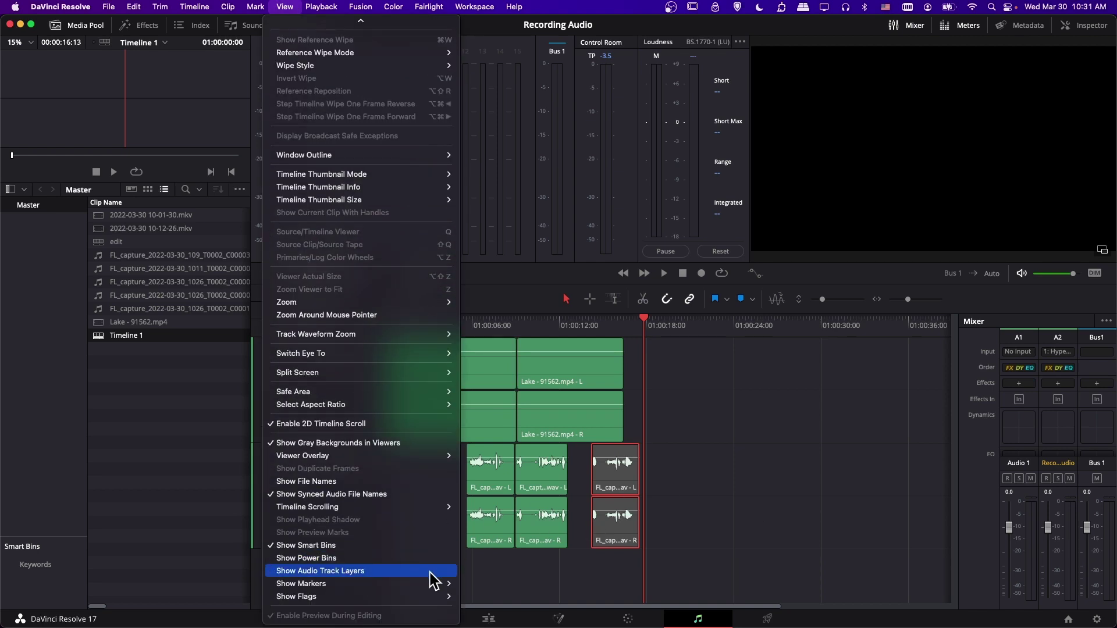
Step: Show the audio track layers and drag the short take onto the top layer
click(431, 572)
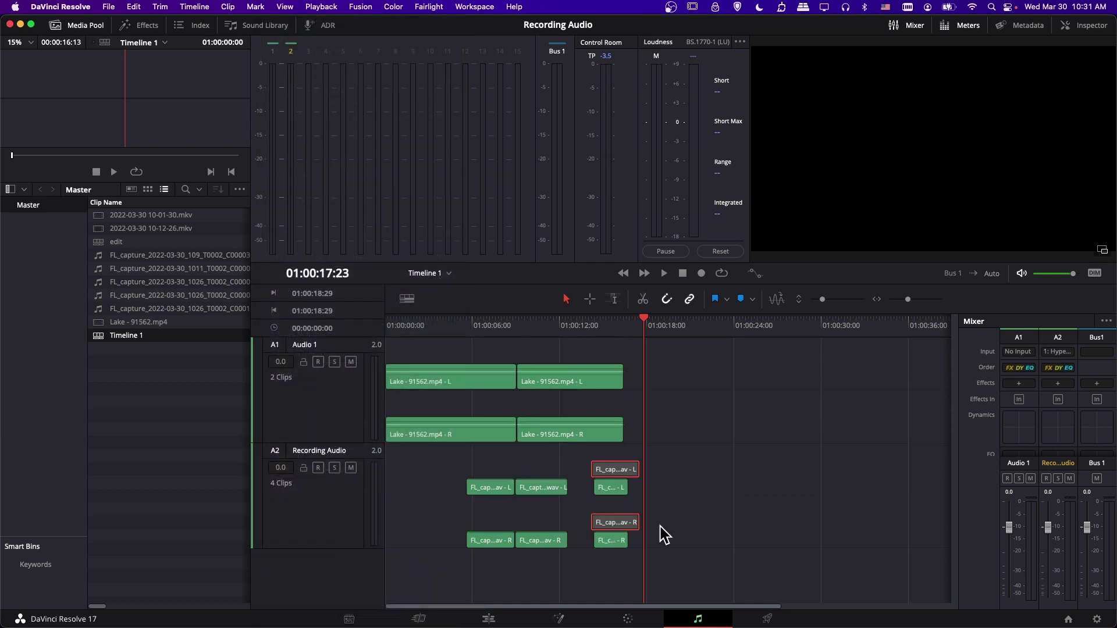
drag(611, 493, 611, 472)
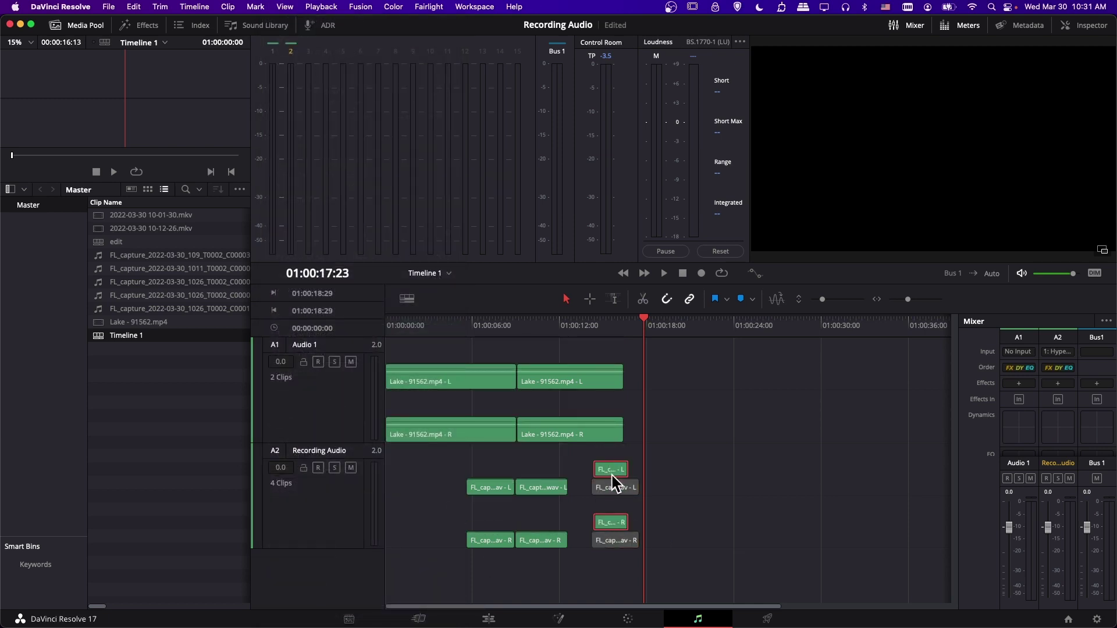
click(594, 497)
Step: Hide the audio track layers again and play back the edited takes
click(284, 7)
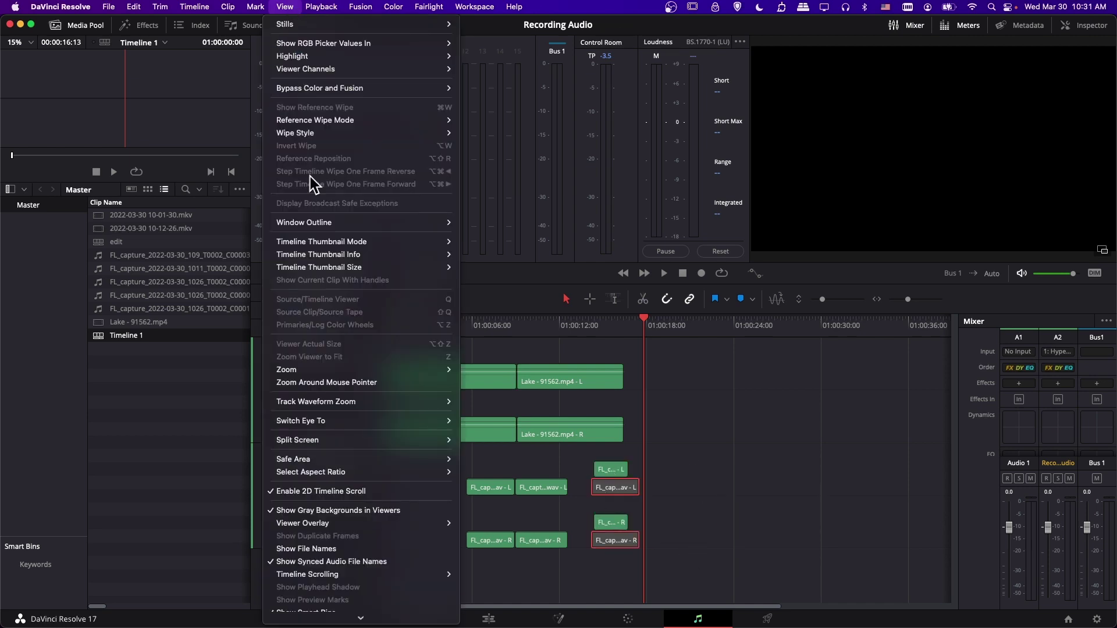
scroll(314, 506, down, 3)
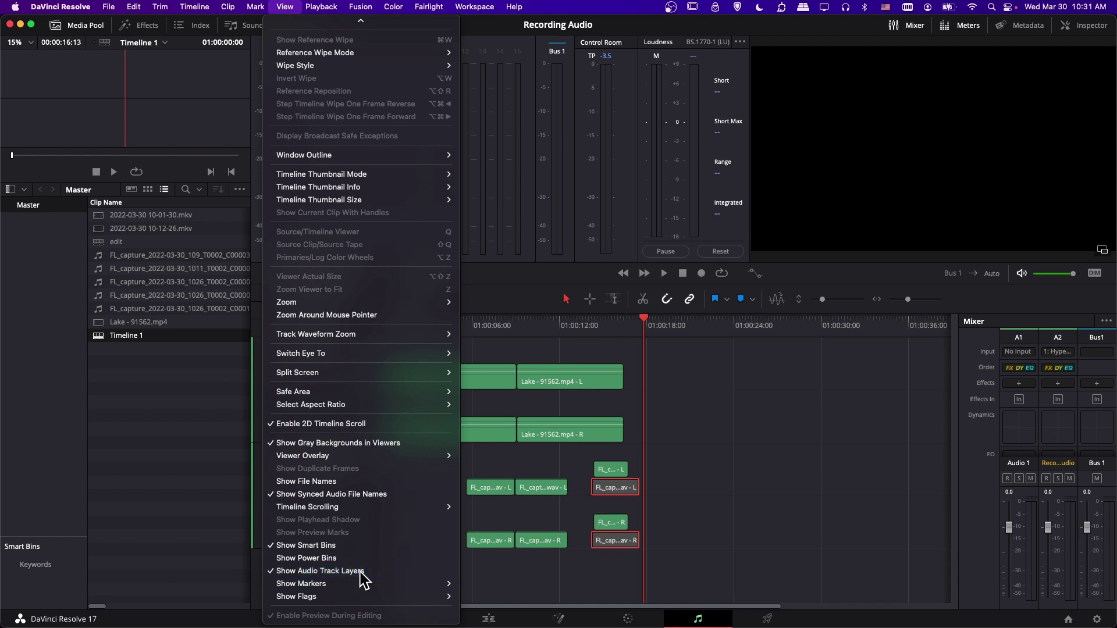
click(320, 571)
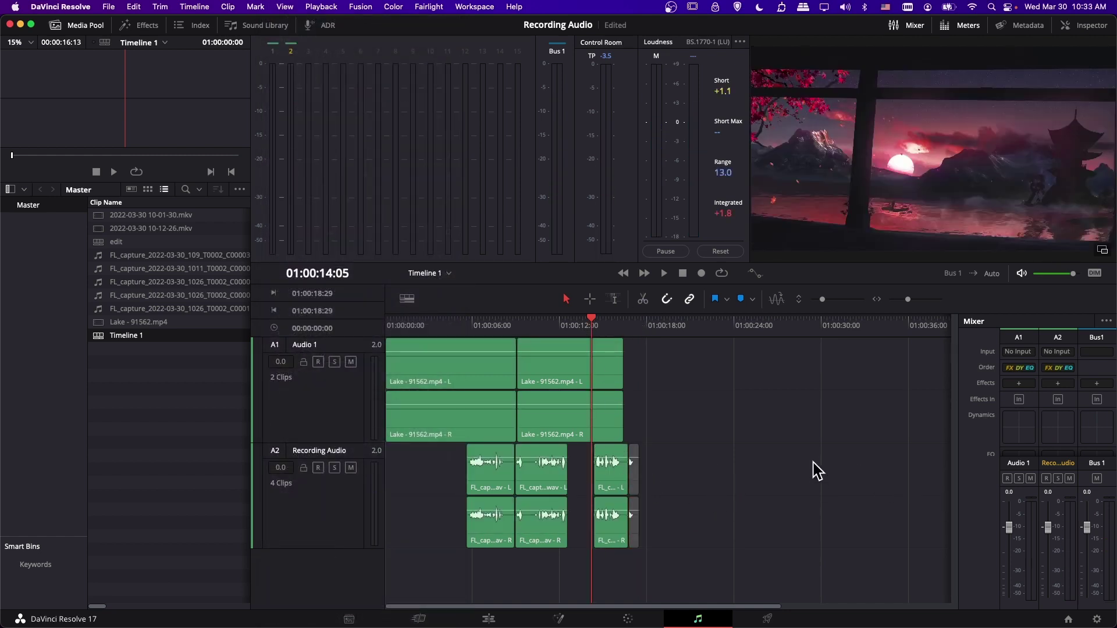
key(space)
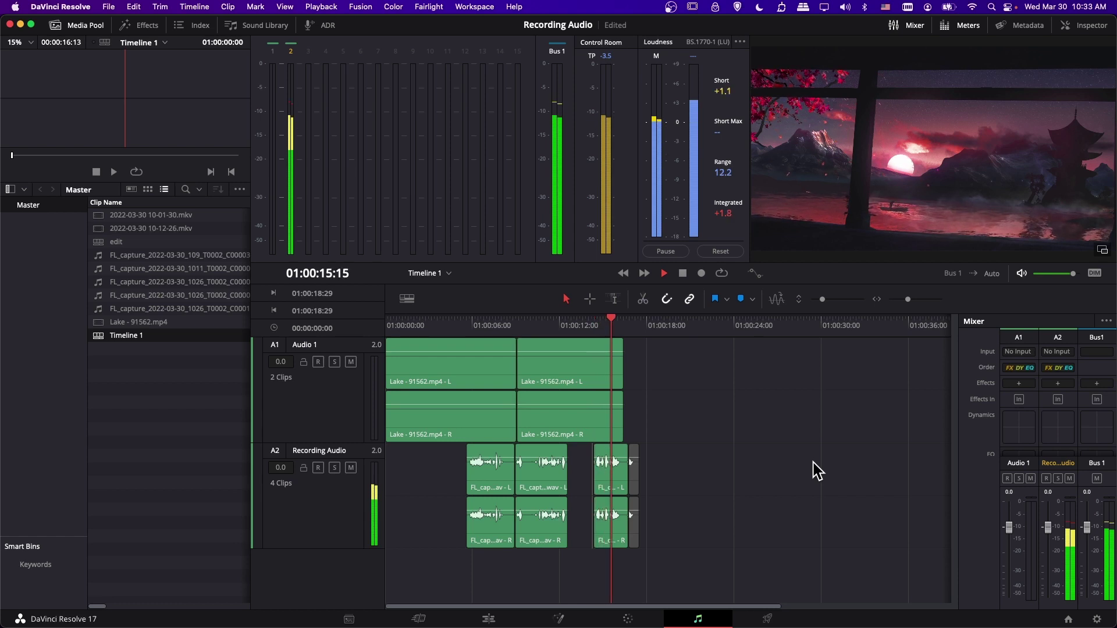
key(space)
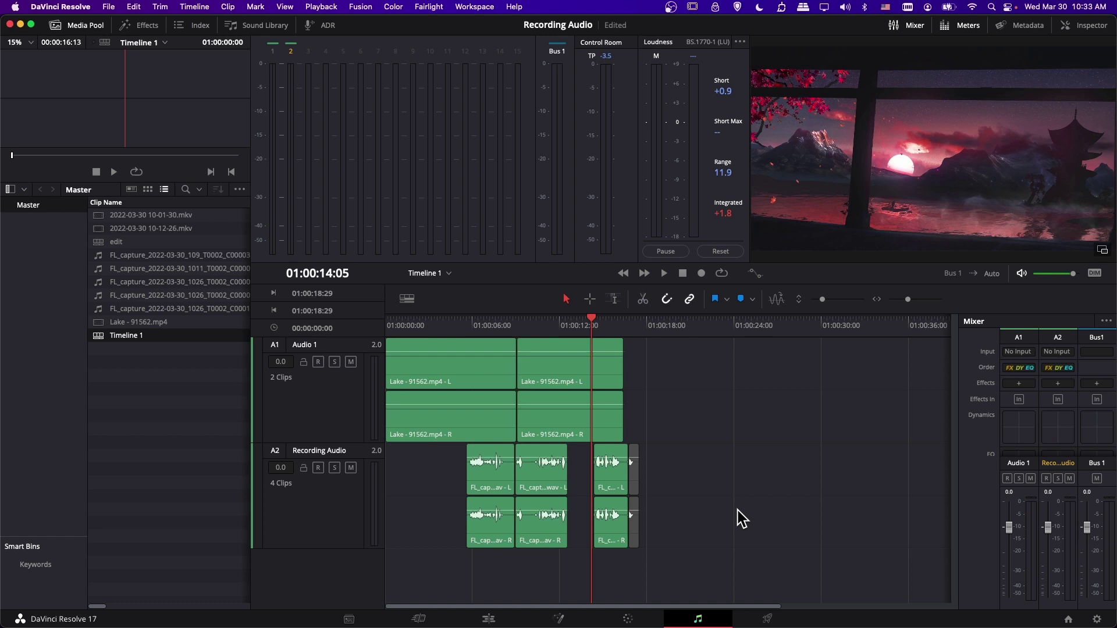
Step: Open and close the ADR recording panel so the timeline fills the window
click(327, 25)
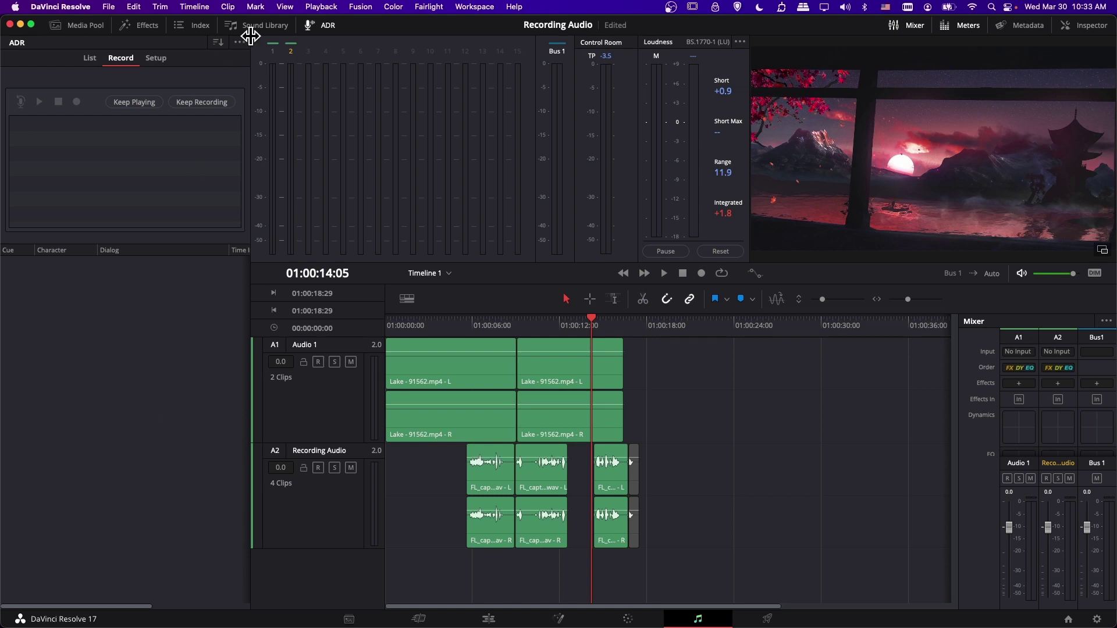
click(328, 24)
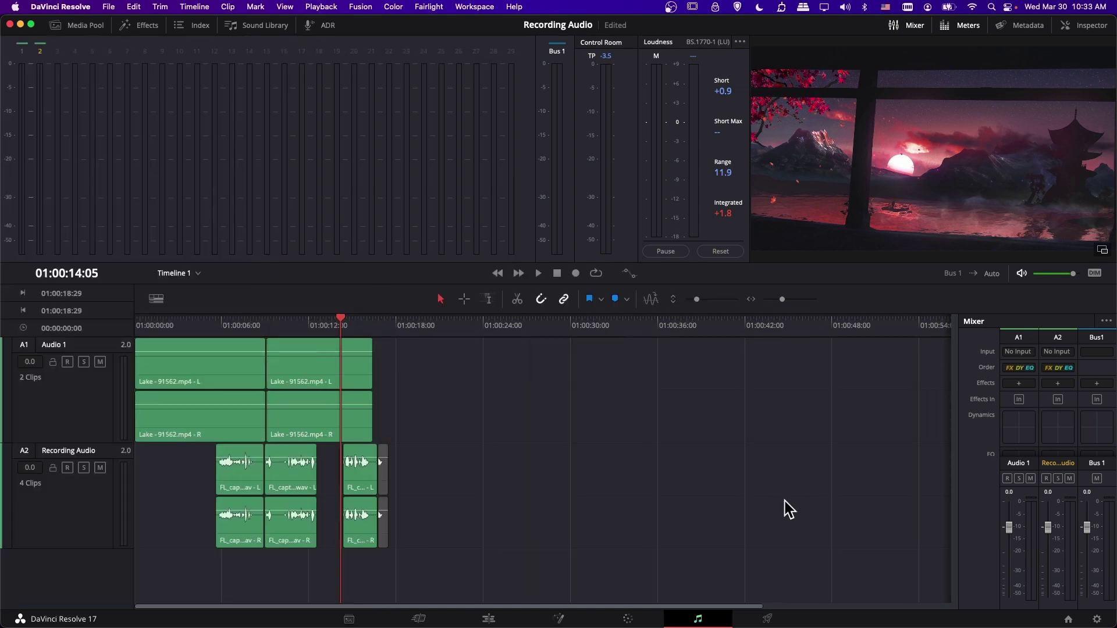